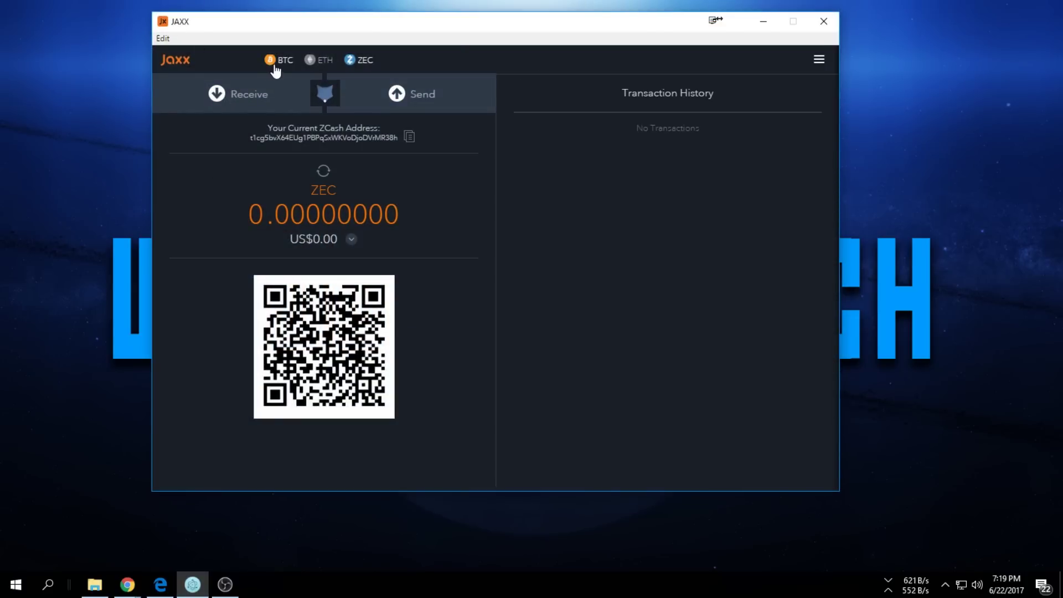
Copy the ZCash wallet's receiving address in Jaxx after checking the Wallets list
{"action": "left_click", "coordinate": [818, 60]}
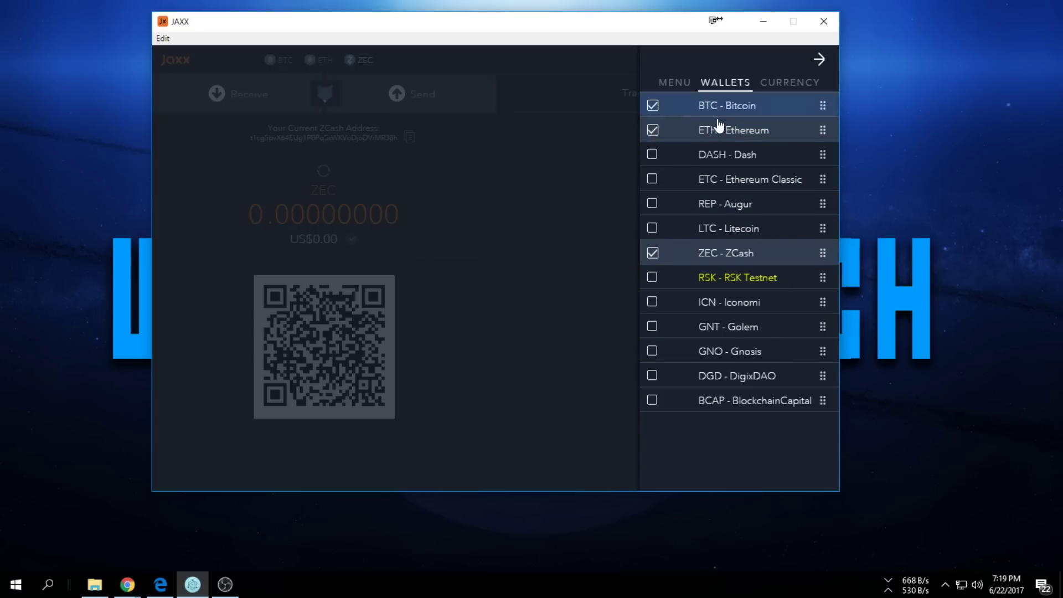
{"action": "left_click", "coordinate": [576, 154]}
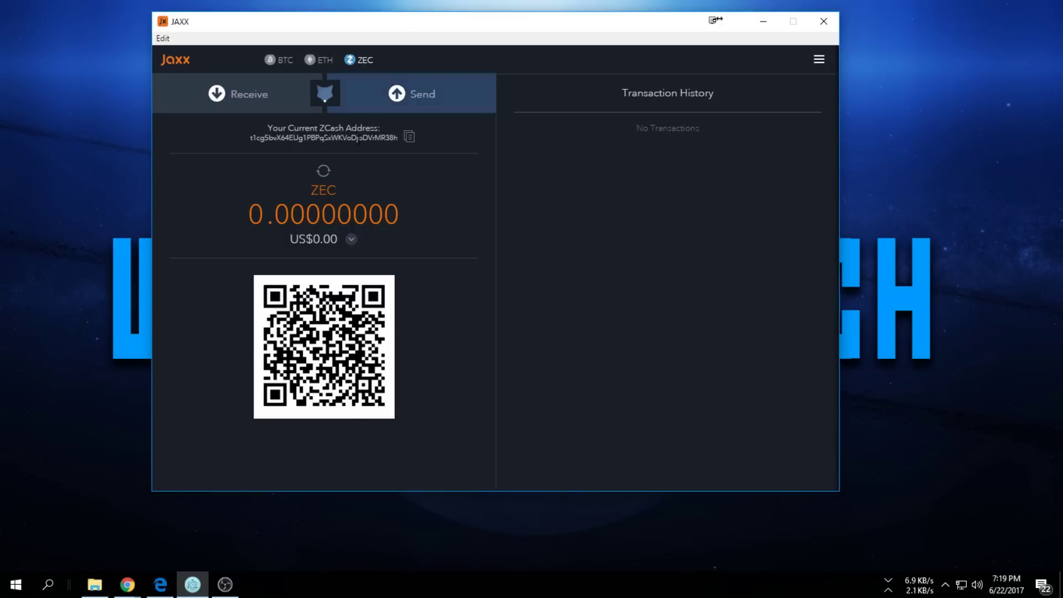
{"action": "left_click", "coordinate": [407, 137]}
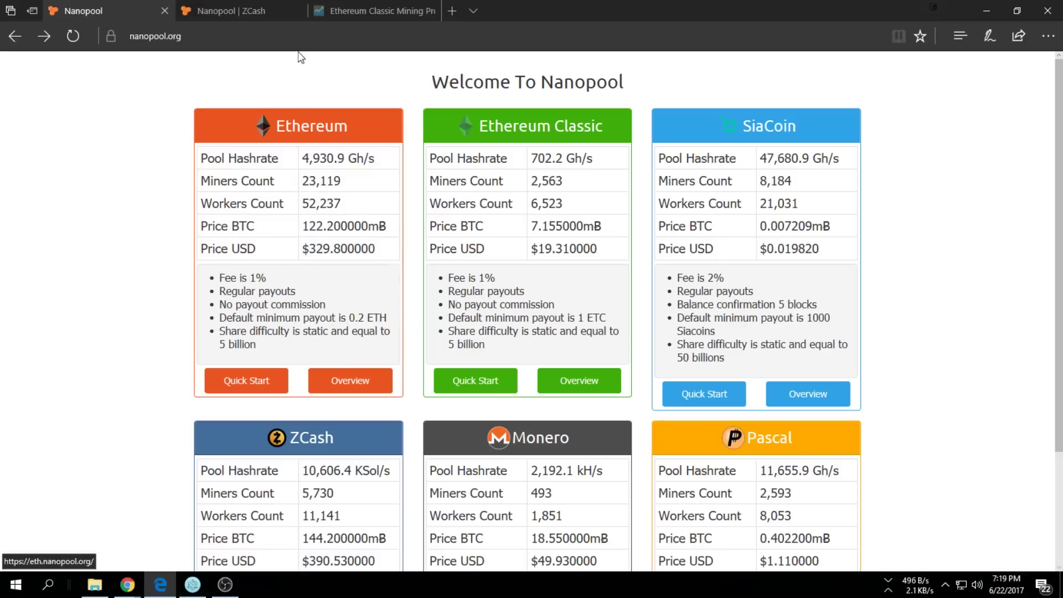
Go from Nanopool's ZCash Quick Start card to the zec.nanopool.org pool site
{"action": "scroll", "coordinate": [135, 261], "scroll_direction": "down", "scroll_amount": 3}
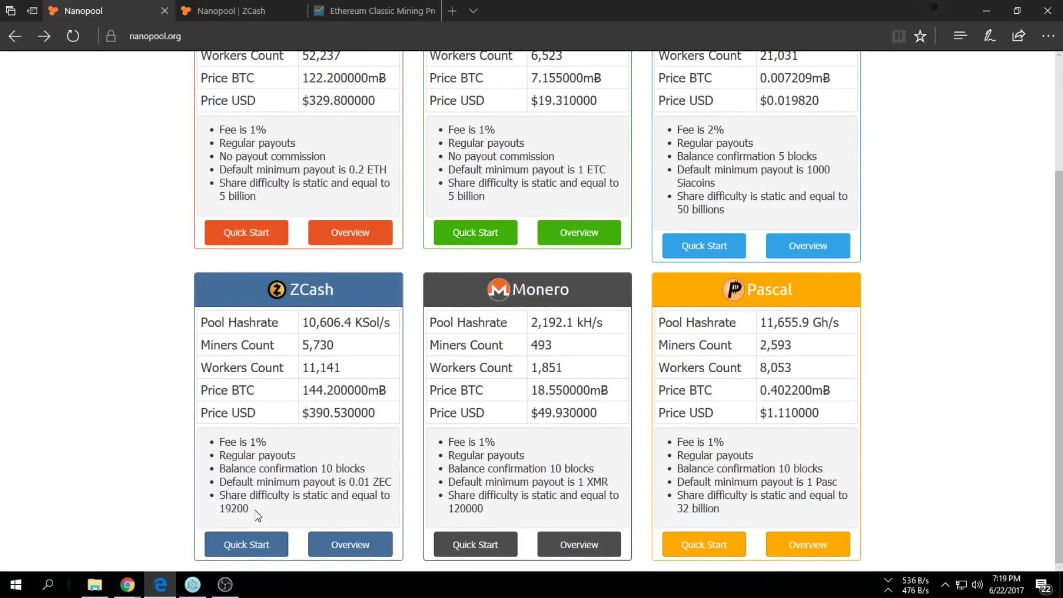
{"action": "left_click", "coordinate": [246, 544]}
{"action": "scroll", "coordinate": [334, 432], "scroll_direction": "down", "scroll_amount": 2}
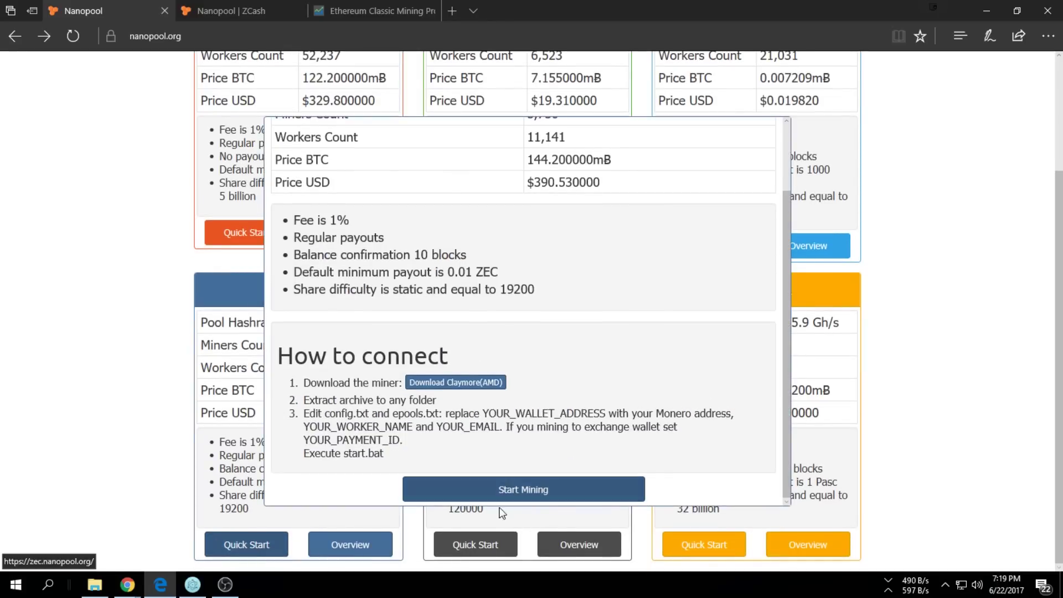
{"action": "left_click", "coordinate": [532, 491]}
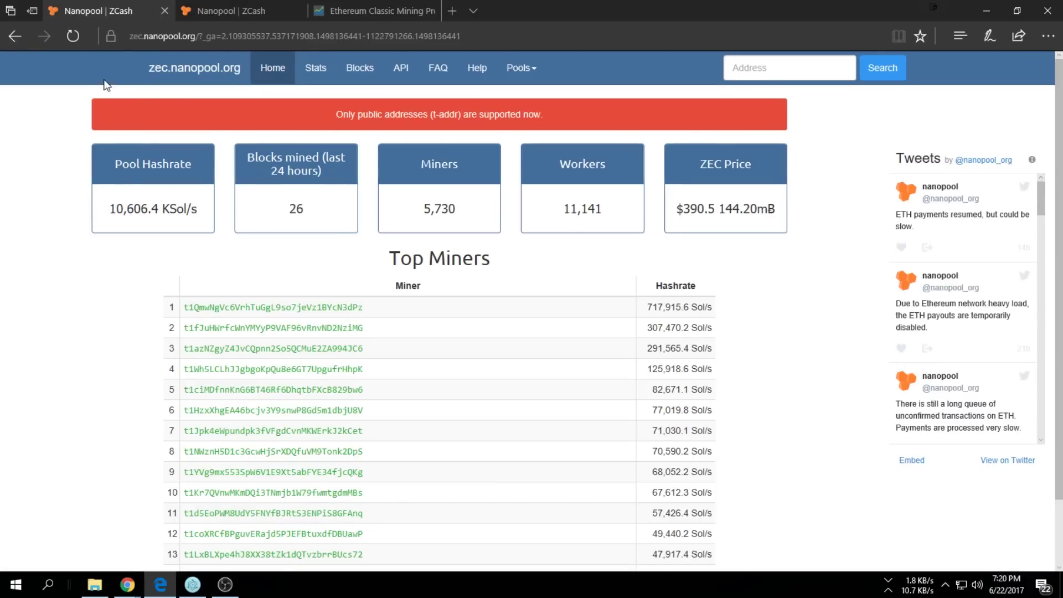
Find the EWBF setup instructions under Help > Mining Clients and follow its Download link
{"action": "left_click", "coordinate": [137, 39]}
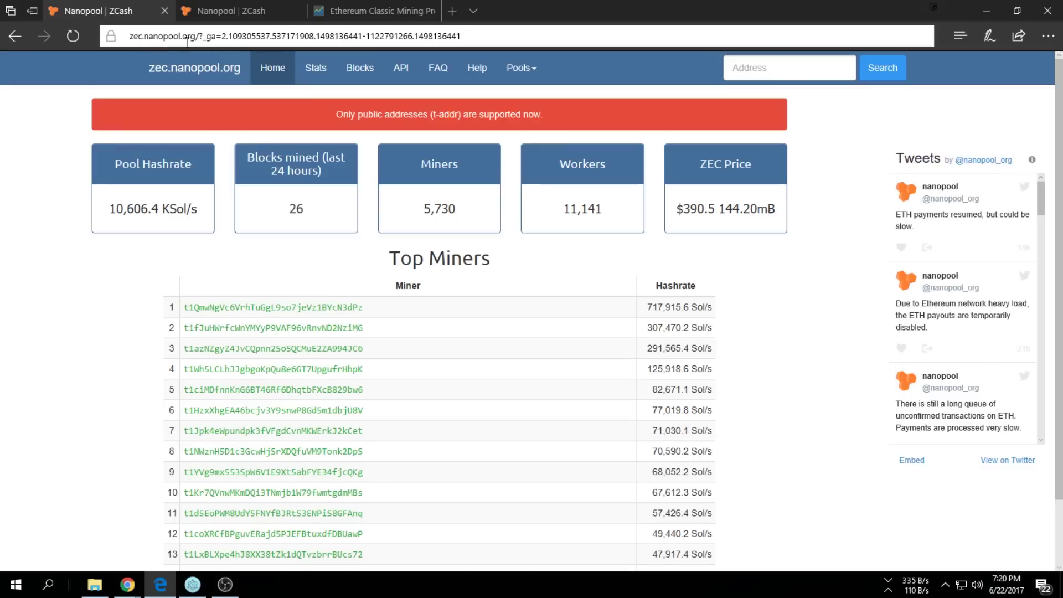
{"action": "left_click", "coordinate": [478, 77]}
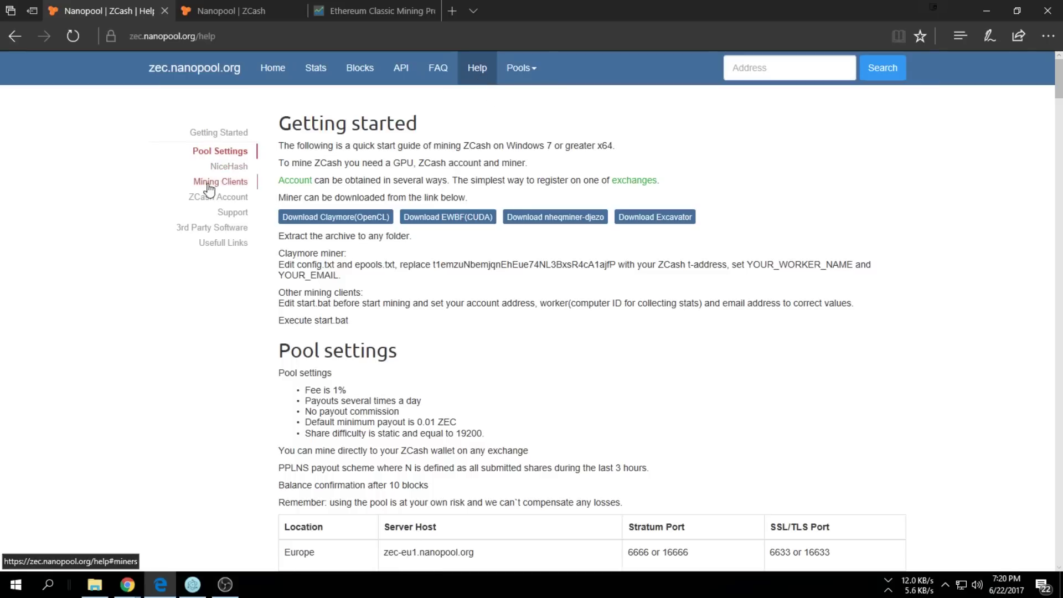
{"action": "left_click", "coordinate": [225, 168]}
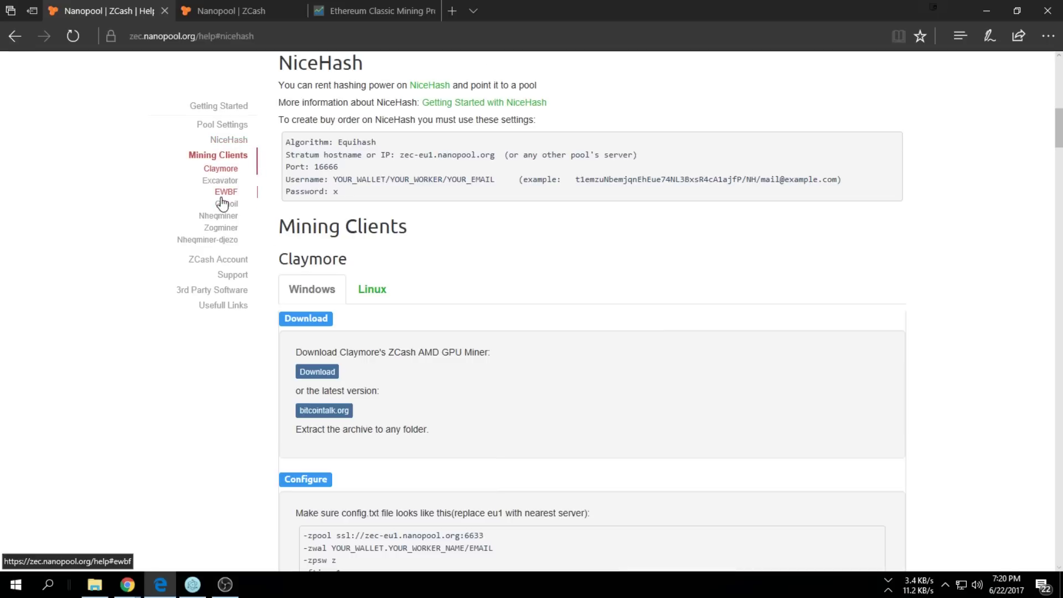
{"action": "left_click", "coordinate": [225, 194]}
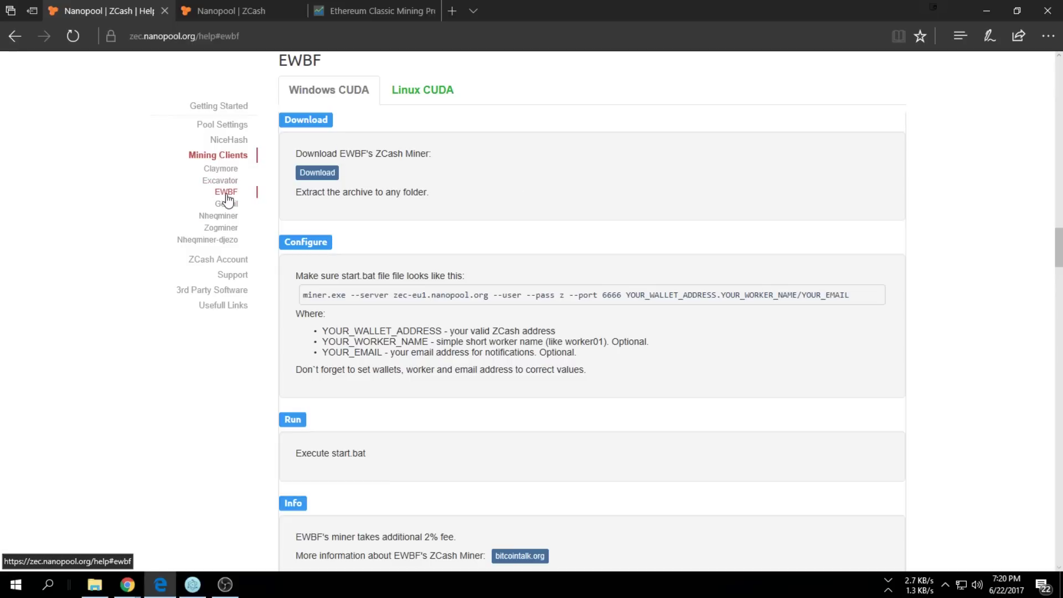
{"action": "left_click", "coordinate": [319, 174]}
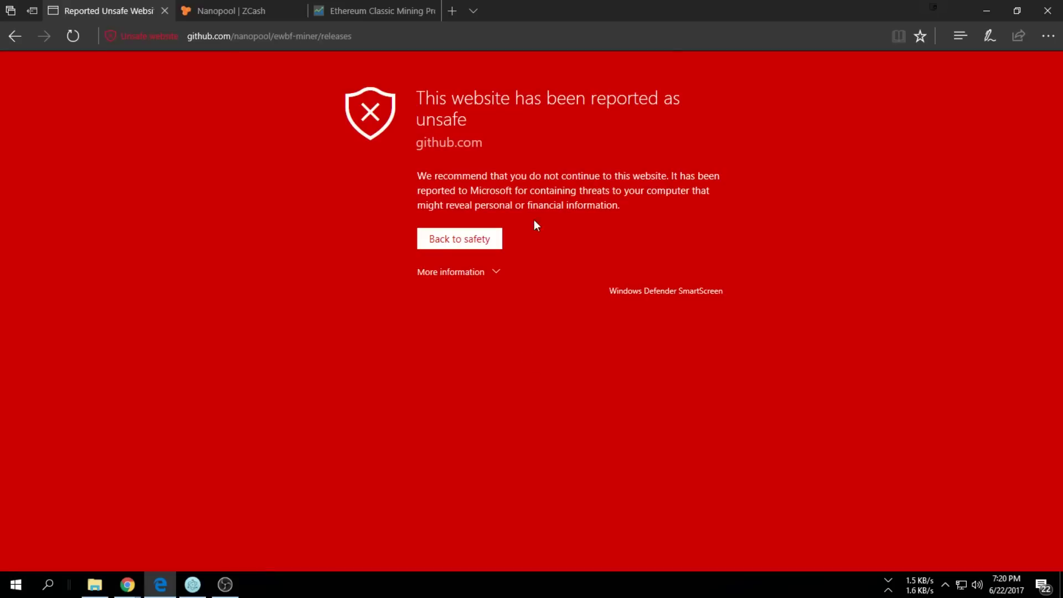
Get past the SmartScreen github.com warning to the ewbf-miner v0.3.3b releases page
{"action": "left_click", "coordinate": [464, 272]}
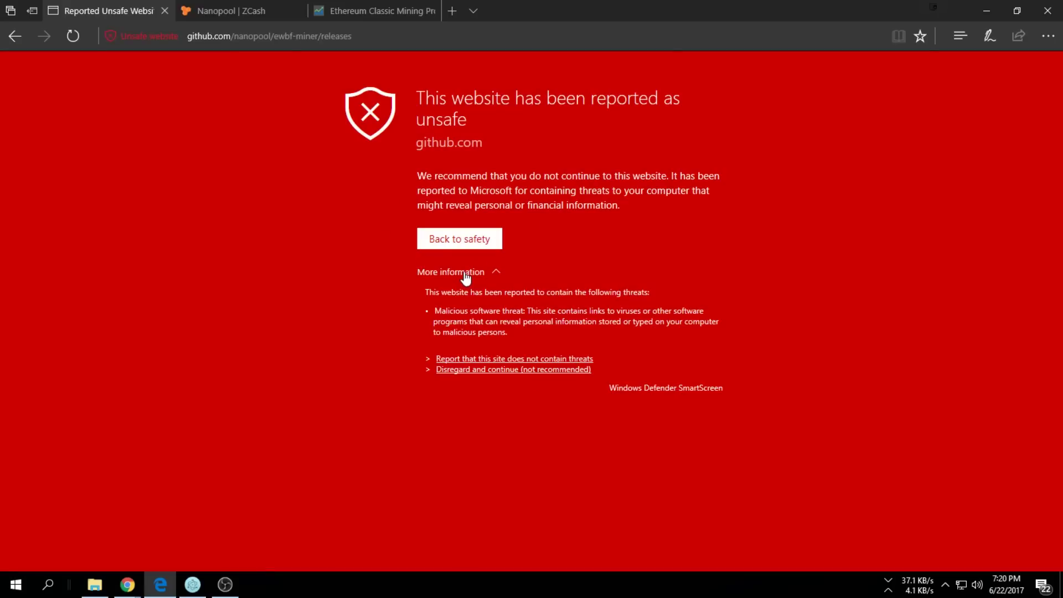
{"action": "left_click", "coordinate": [502, 370]}
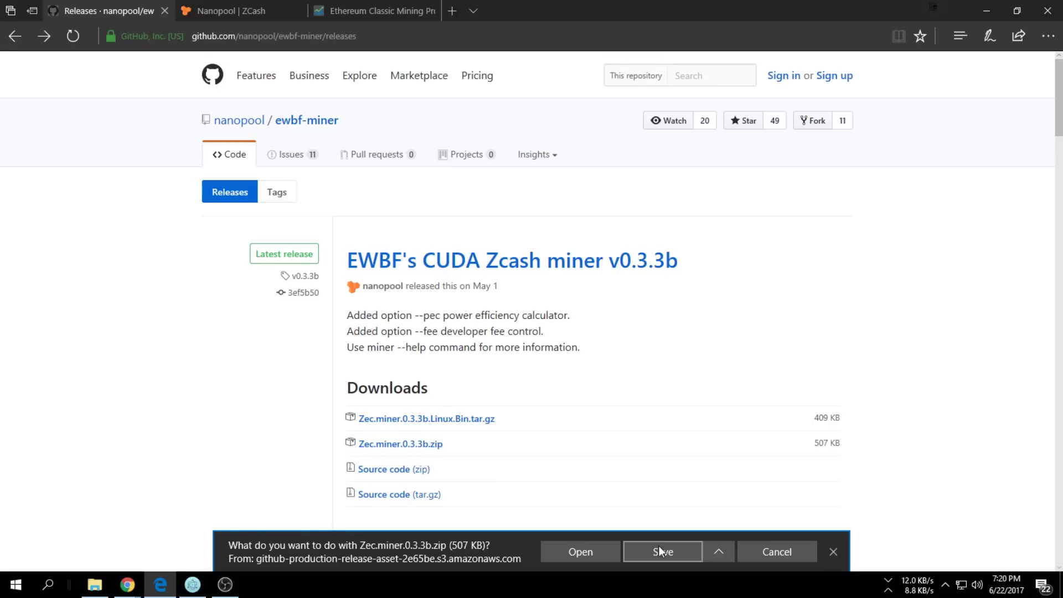
Save Zec.miner.0.3.3b.zip to the Desktop using Save as
{"action": "left_click", "coordinate": [718, 552]}
{"action": "left_click", "coordinate": [692, 530]}
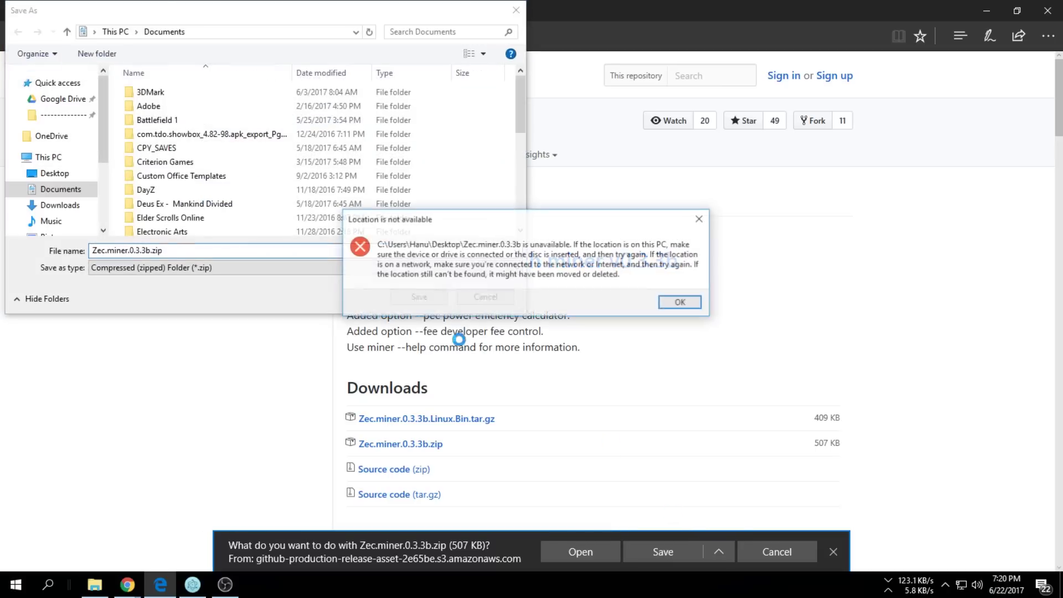
{"action": "left_click", "coordinate": [680, 303]}
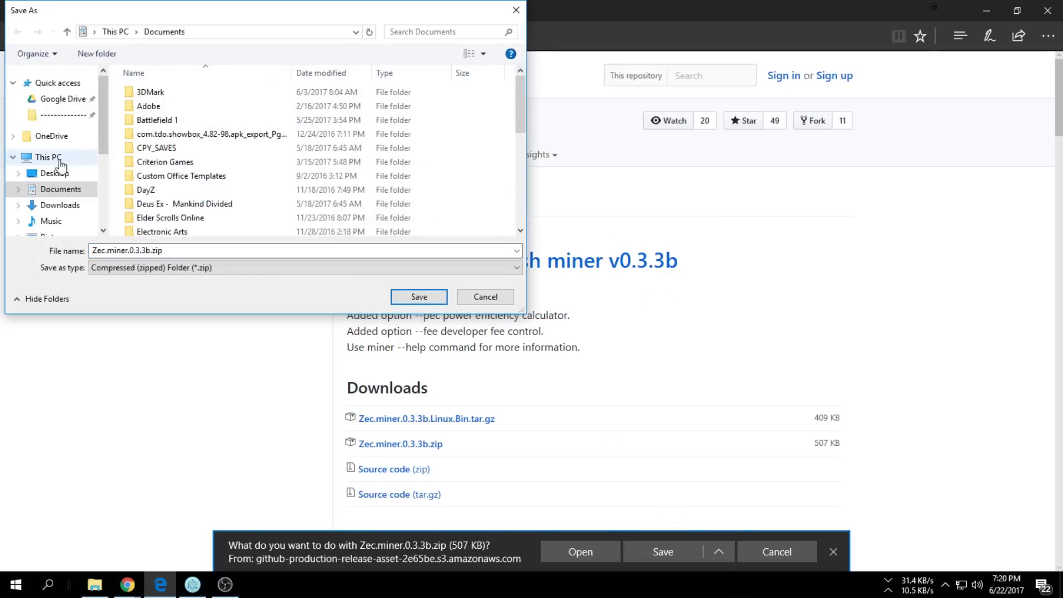
{"action": "left_click", "coordinate": [54, 172]}
{"action": "left_click", "coordinate": [421, 297]}
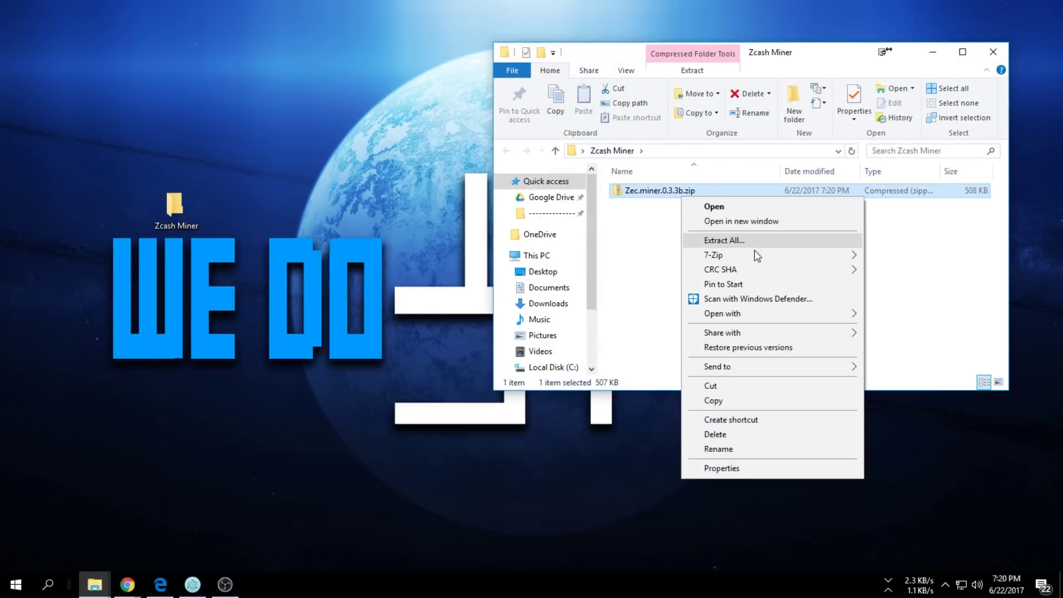
Extract the miner zip into the Zcash Miner folder with 7-Zip Extract Here
{"action": "mouse_move", "coordinate": [807, 254]}
{"action": "left_click", "coordinate": [551, 300]}
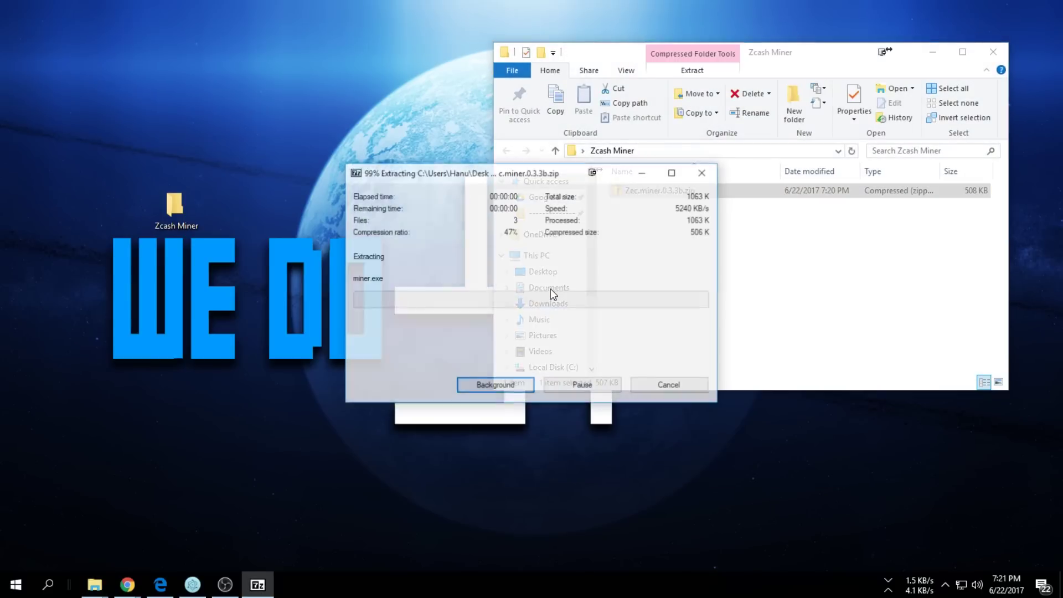
{"action": "left_click", "coordinate": [757, 321]}
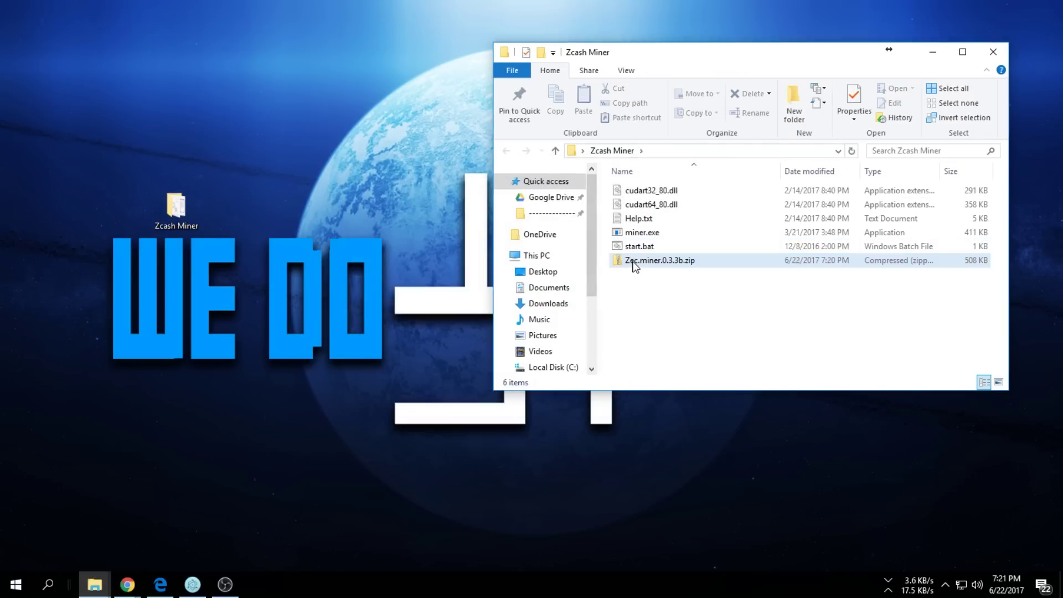
Open start.bat in Notepad for editing
{"action": "left_click", "coordinate": [640, 248]}
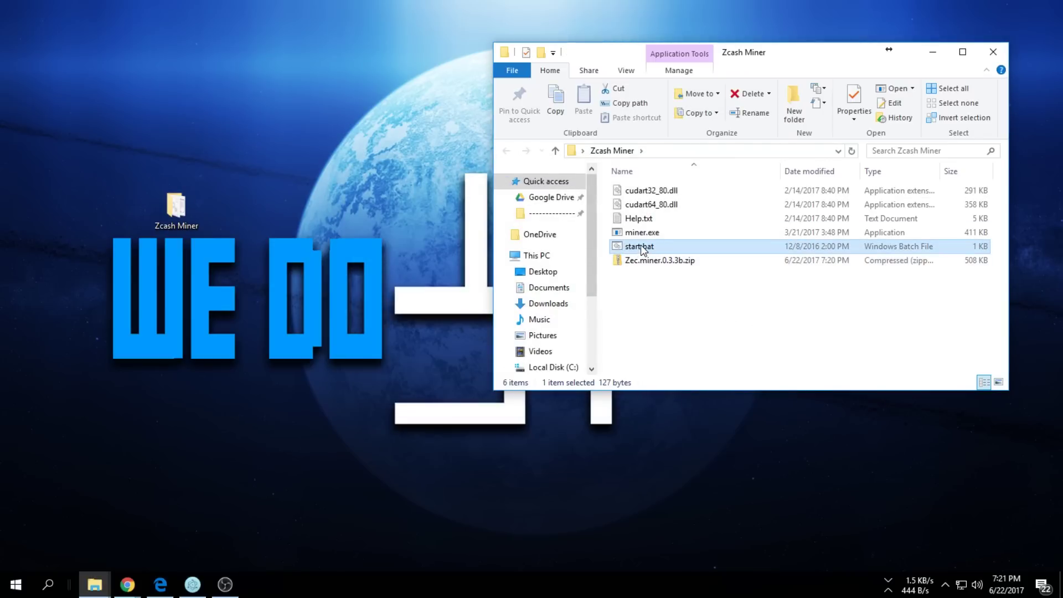
{"action": "right_click", "coordinate": [641, 249]}
{"action": "left_click", "coordinate": [673, 270]}
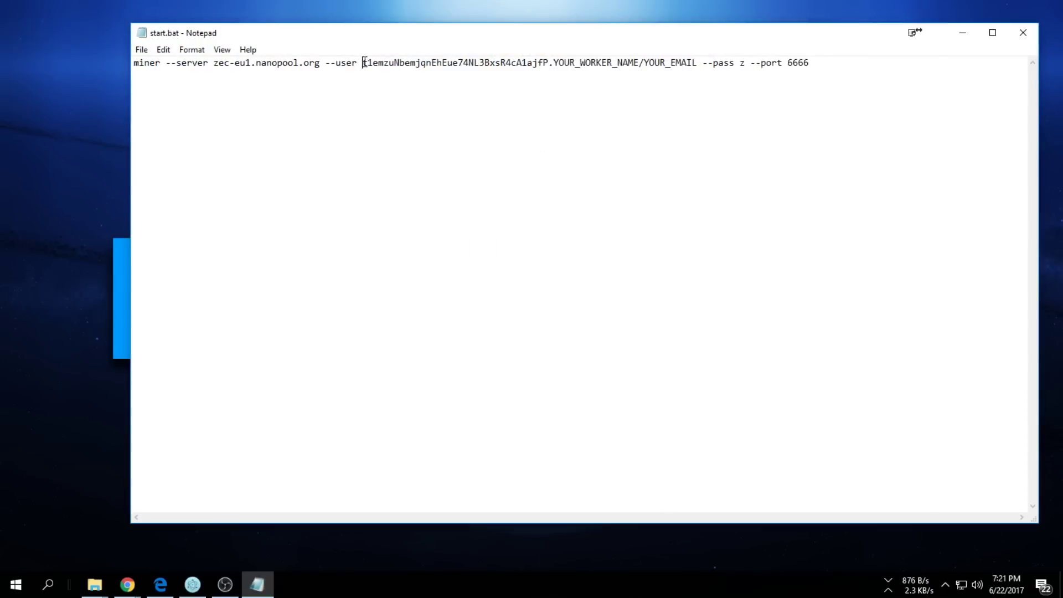
Put the copied ZCash address and worker name Ryzen1 into start.bat and save it
{"action": "left_click_drag", "start_coordinate": [363, 62], "coordinate": [540, 60]}
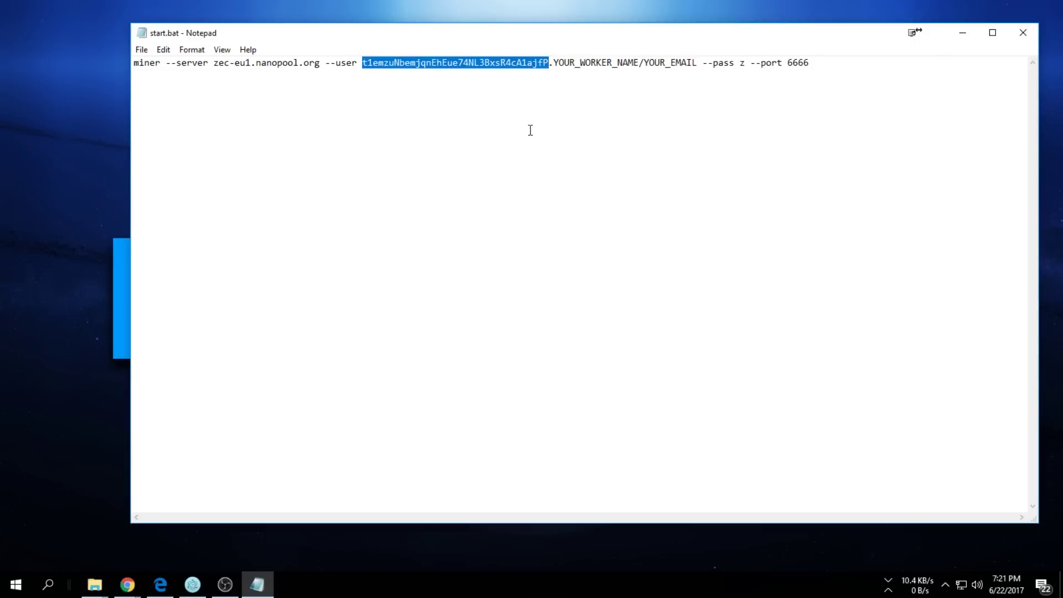
{"action": "type", "text": "t1cg5bvX64EUg1PBPqSxWKVoDjoDVrMR38h"}
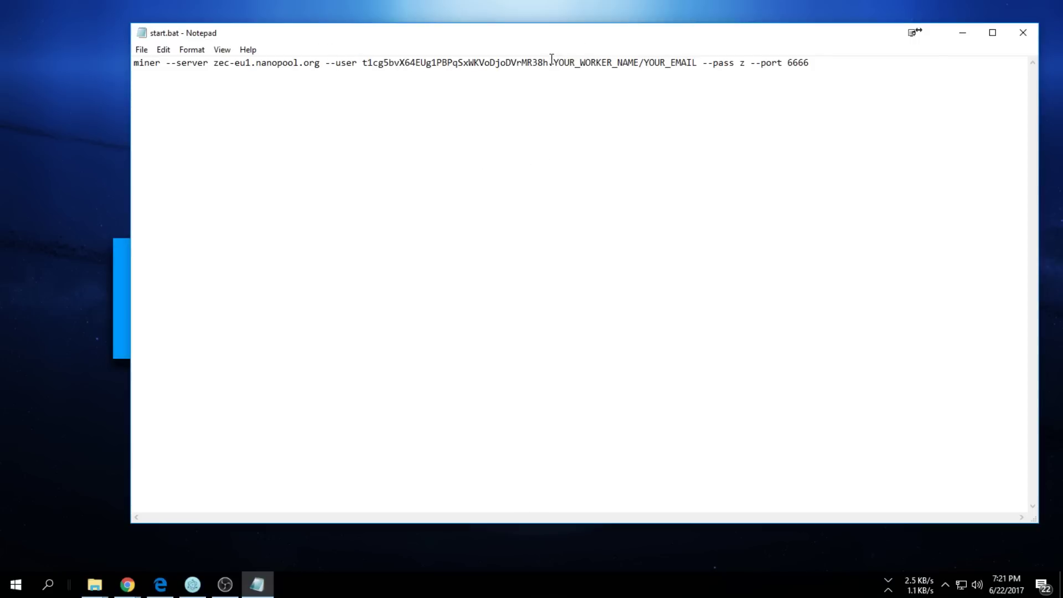
{"action": "left_click_drag", "start_coordinate": [555, 62], "coordinate": [626, 61]}
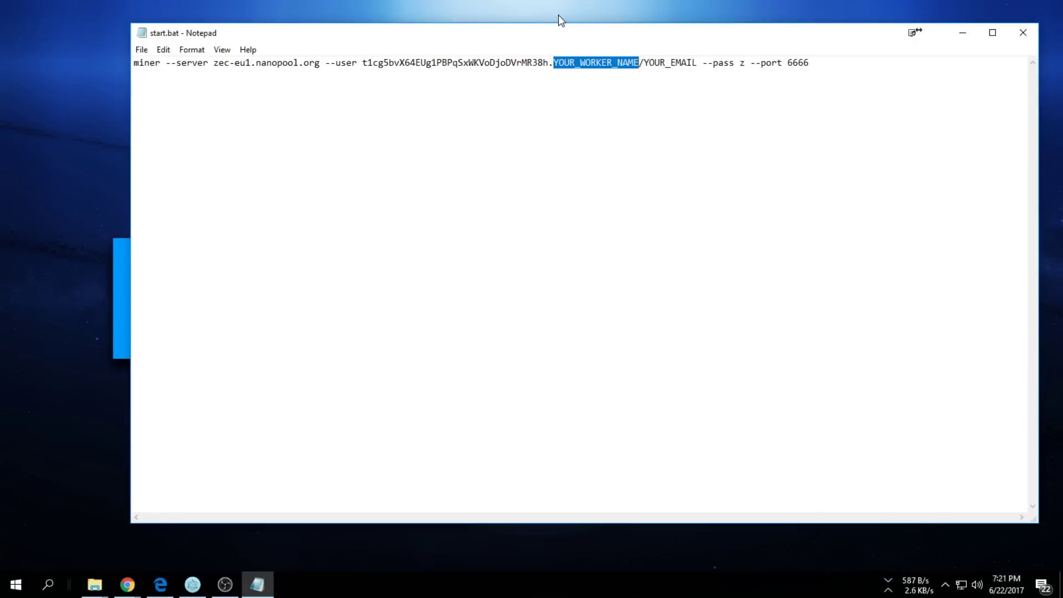
{"action": "type", "text": "Ryzen"}
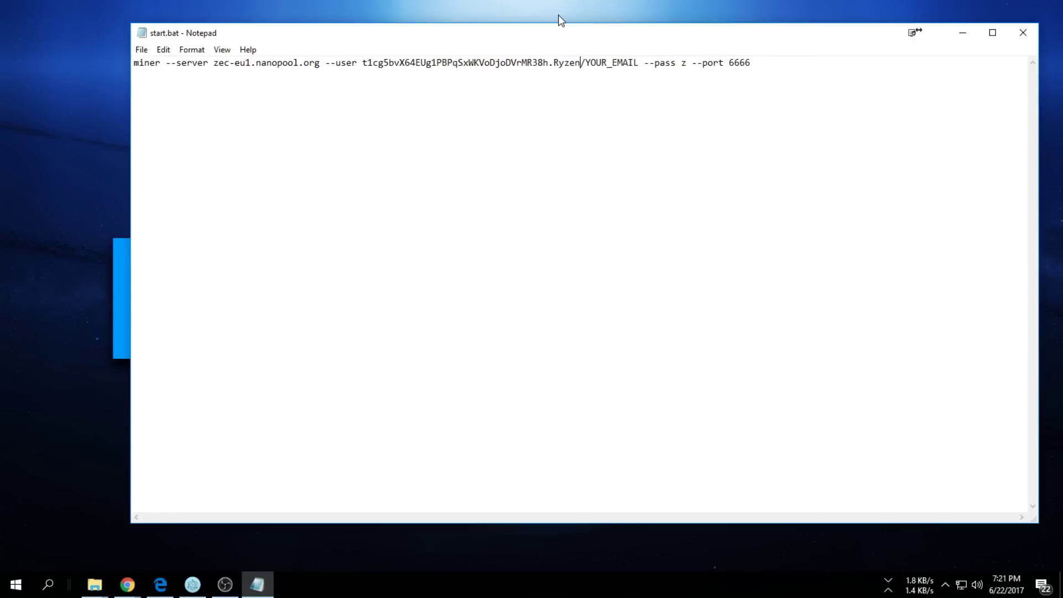
{"action": "type", "text": "1"}
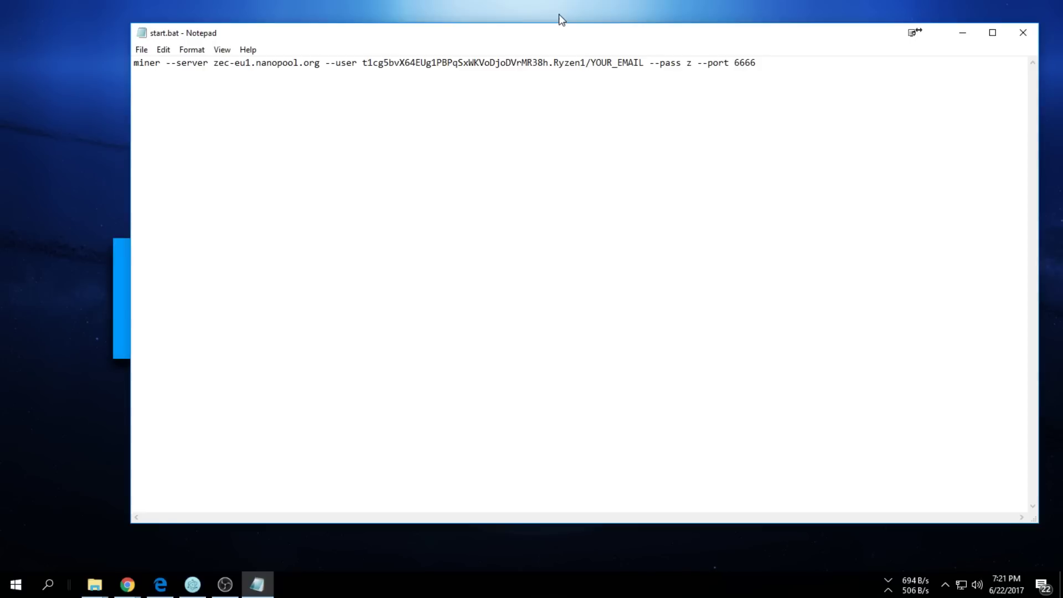
{"action": "left_click", "coordinate": [1022, 32]}
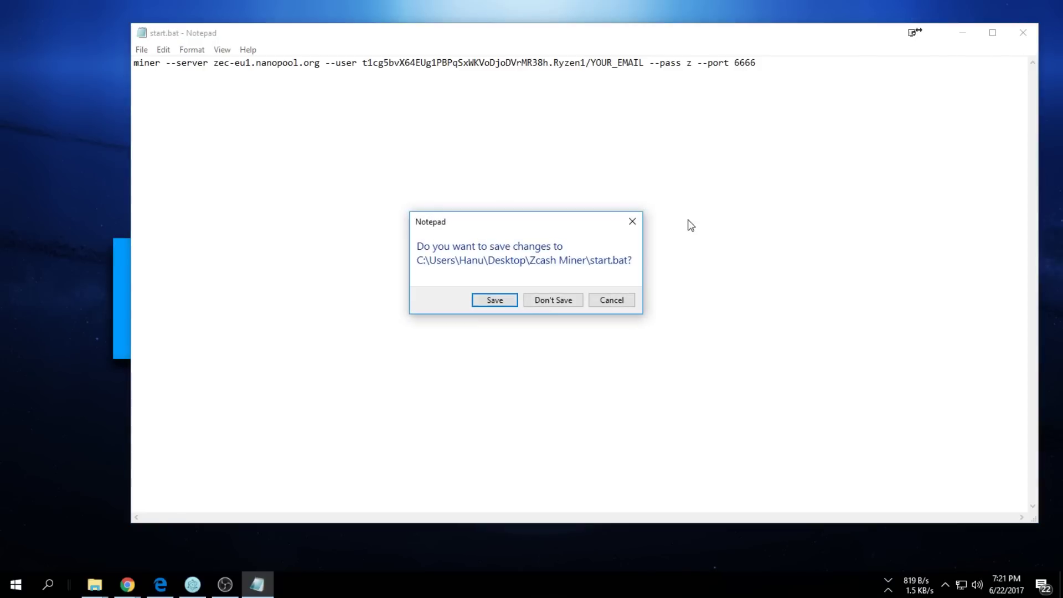
{"action": "left_click", "coordinate": [494, 300]}
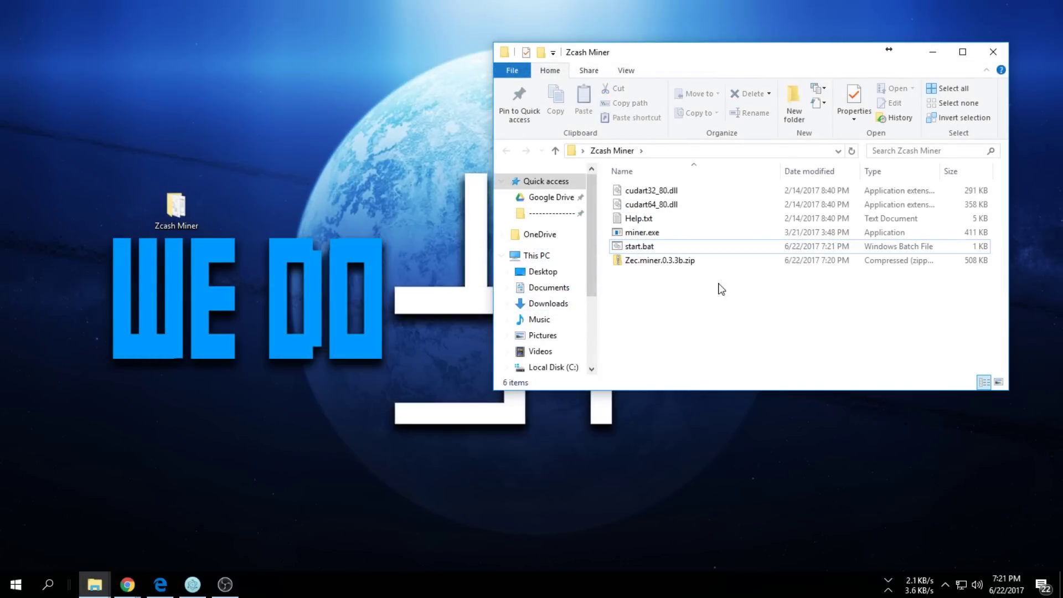
Run start.bat to launch the EWBF miner against zec-eu1.nanopool.org:6666
{"action": "double_click", "coordinate": [634, 247]}
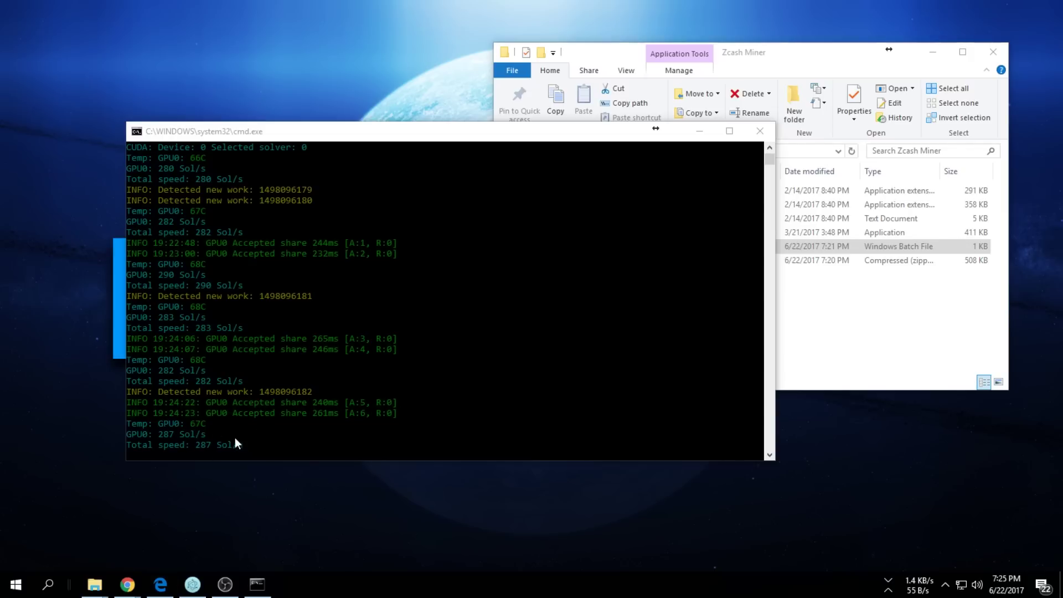
Switch the CryptoCompare calculator to Zcash and enter a hashing power of 285
{"action": "left_click", "coordinate": [160, 584]}
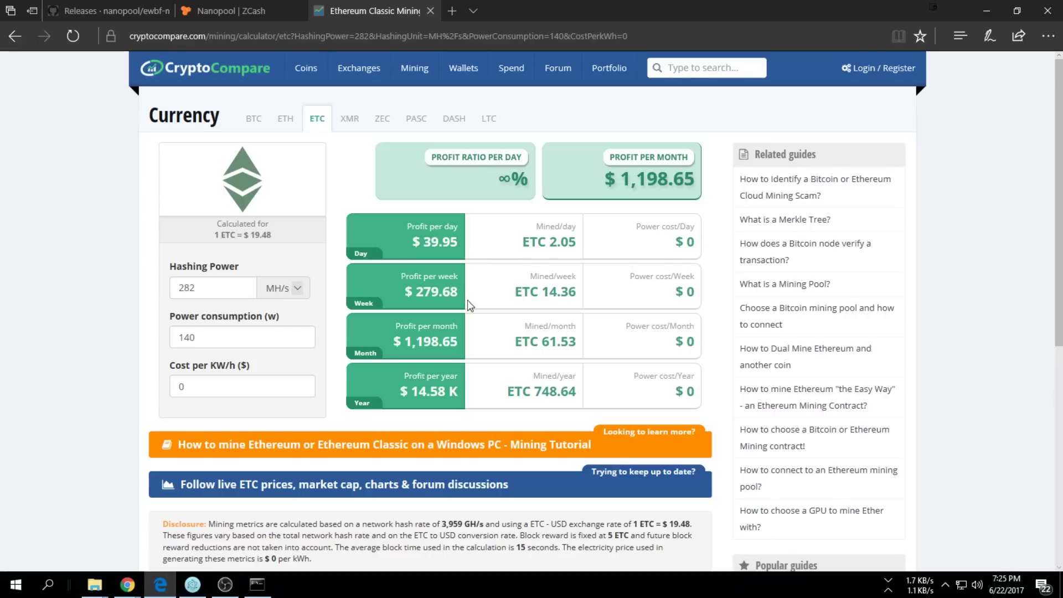
{"action": "left_click", "coordinate": [144, 35]}
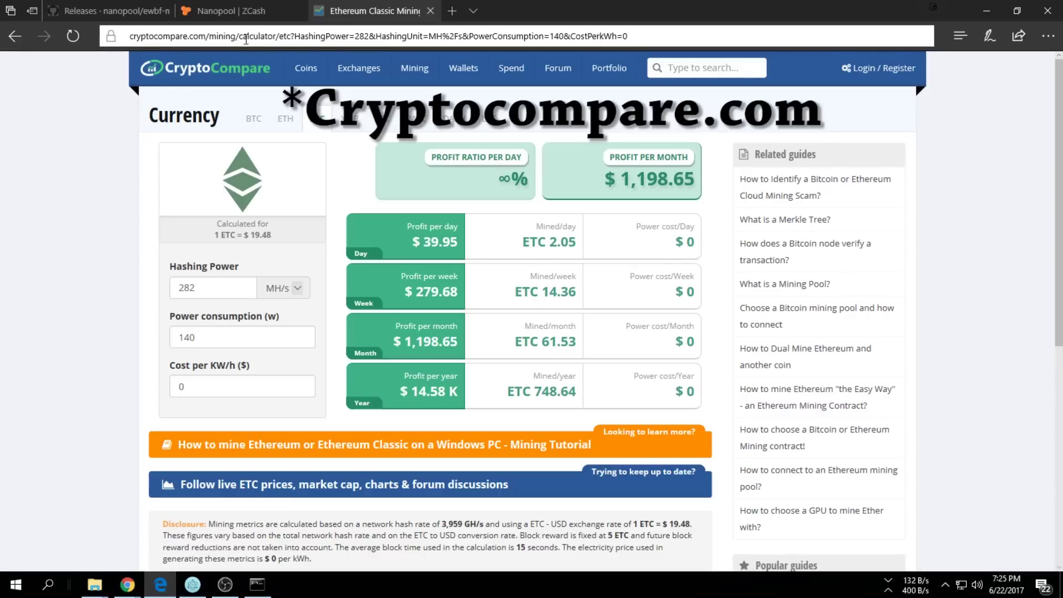
{"action": "mouse_move", "coordinate": [305, 67]}
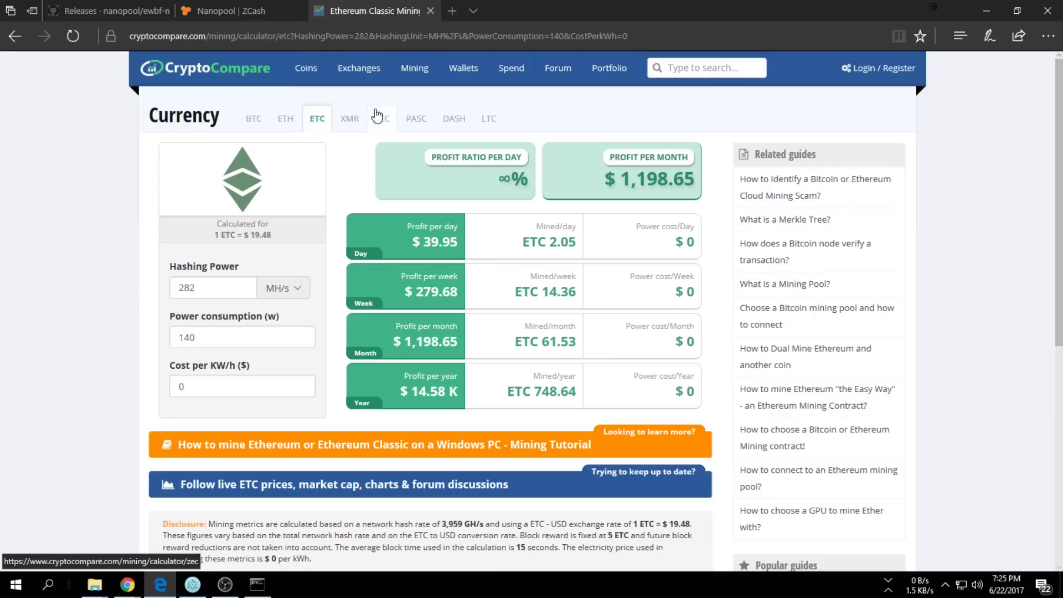
{"action": "left_click", "coordinate": [389, 125]}
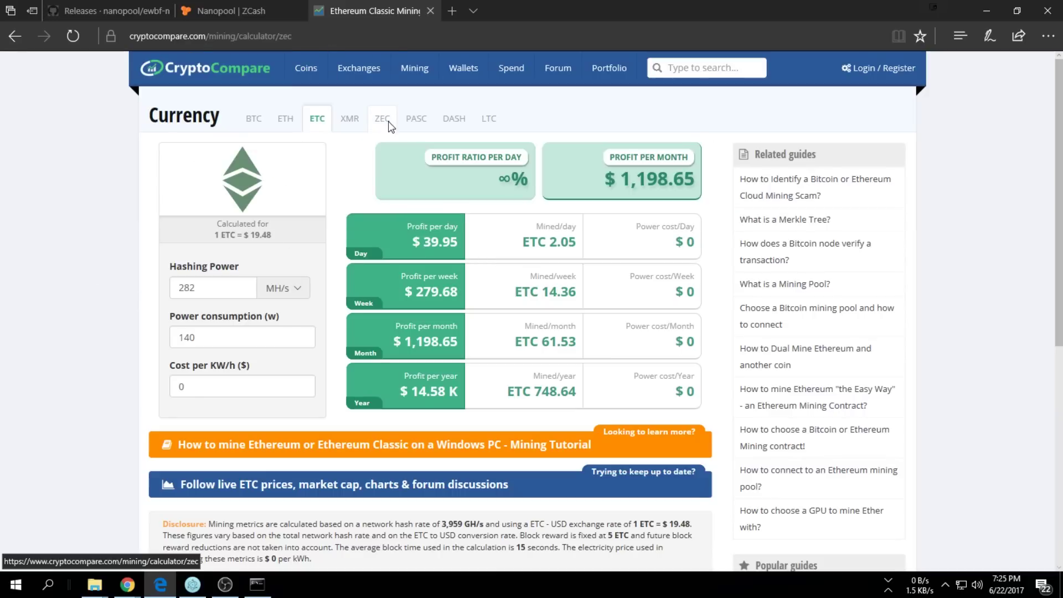
{"action": "left_click", "coordinate": [228, 291]}
{"action": "key", "text": "ctrl+a"}
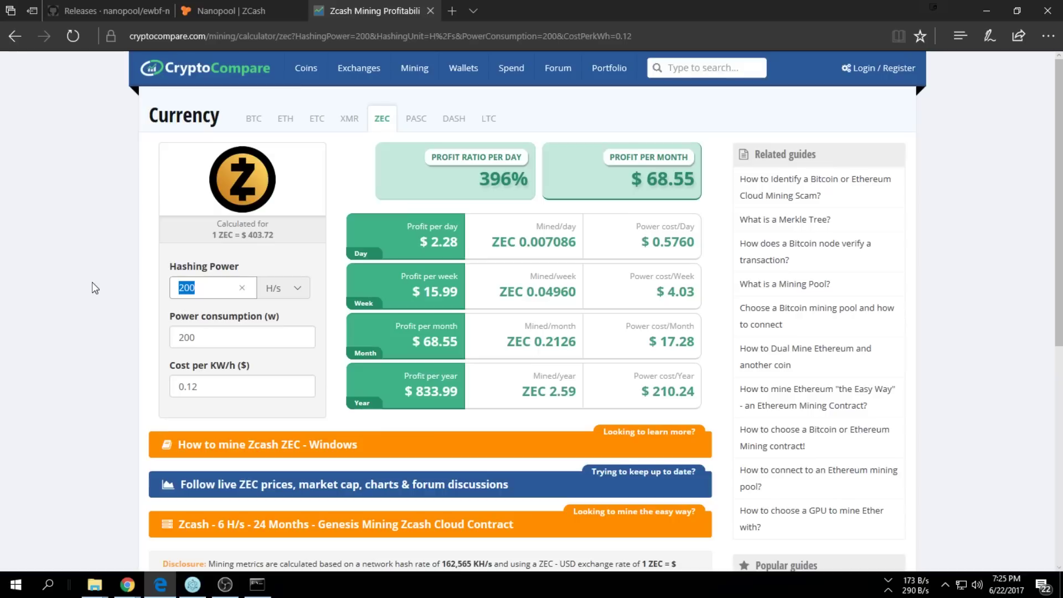
{"action": "type", "text": "285"}
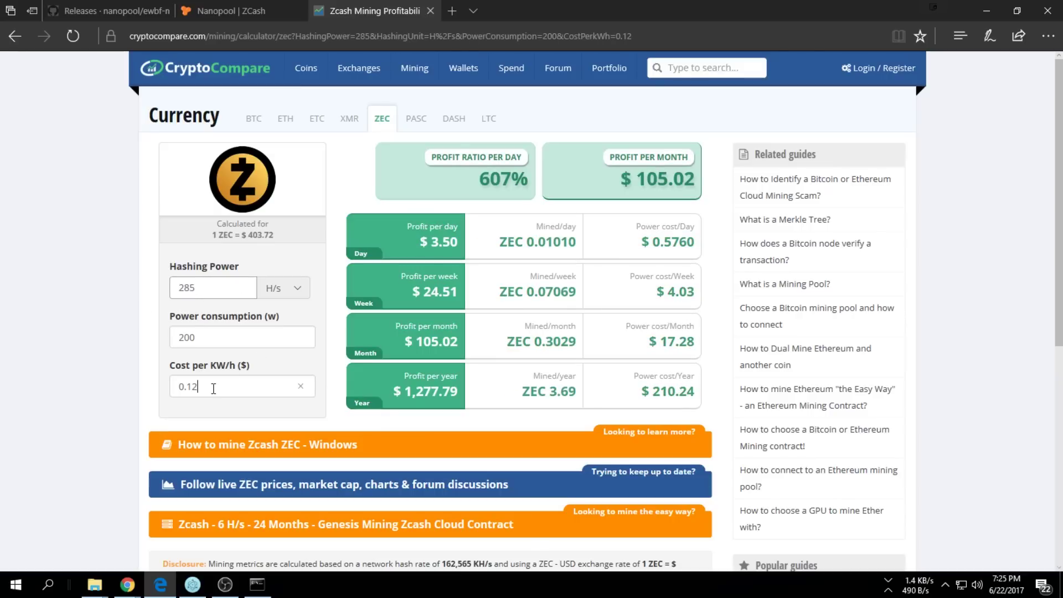
Set electricity cost to $0.1 per kWh ($107.90 monthly), then minimize the browser
{"action": "left_click", "coordinate": [259, 388]}
{"action": "key", "text": "BackSpace"}
{"action": "key", "text": "BackSpace"}
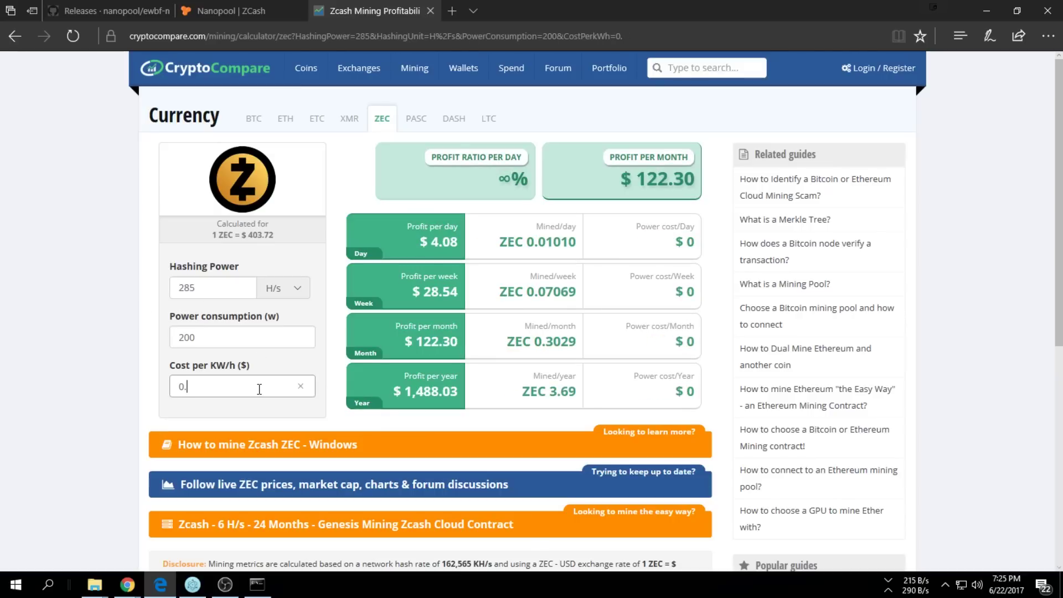
{"action": "left_click", "coordinate": [135, 347]}
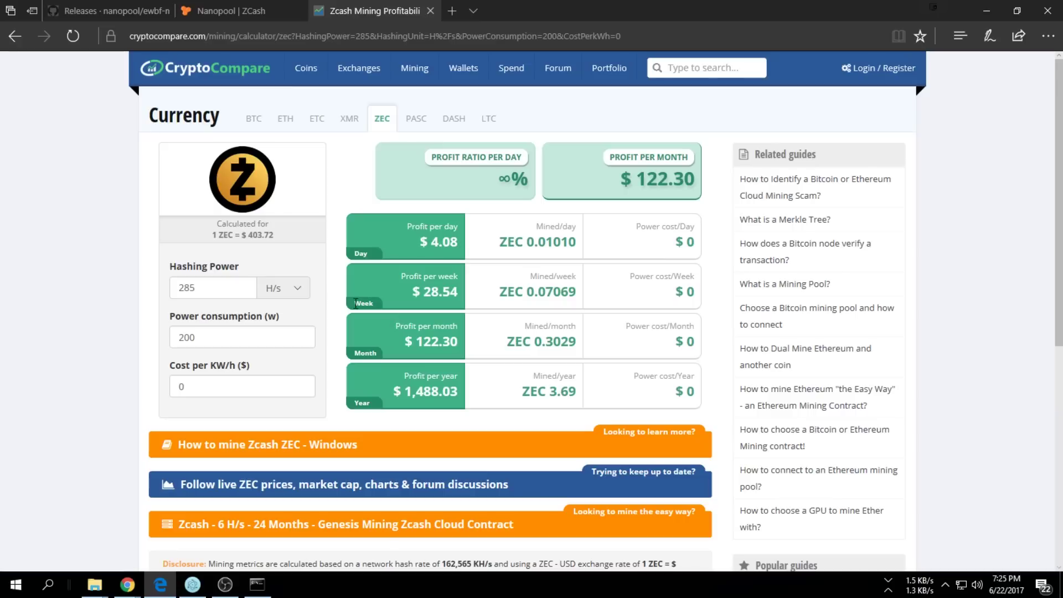
{"action": "left_click", "coordinate": [204, 390]}
{"action": "type", "text": "1"}
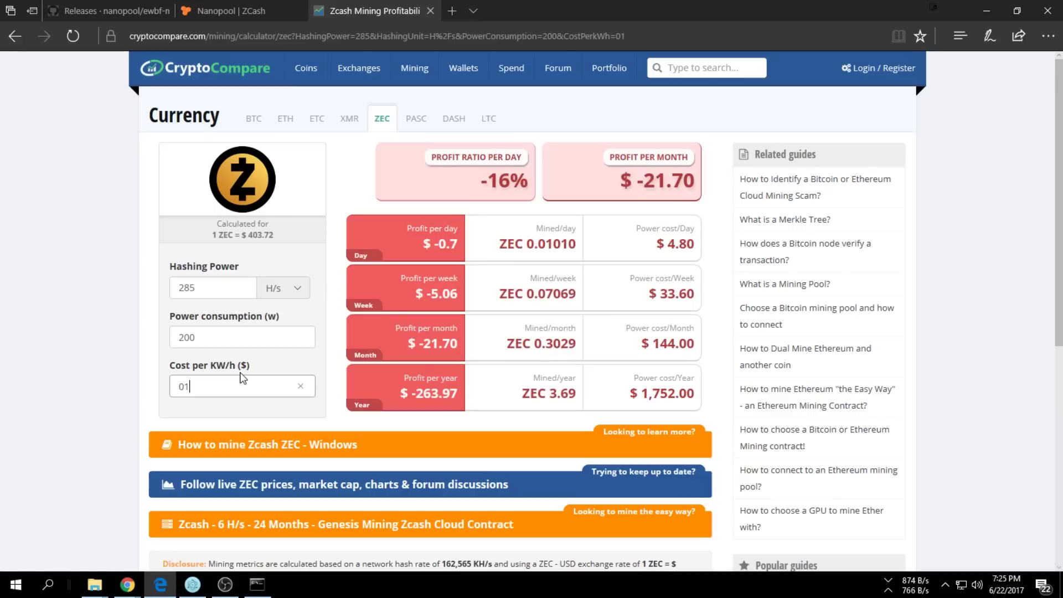
{"action": "key", "text": "BackSpace"}
{"action": "type", "text": ".1"}
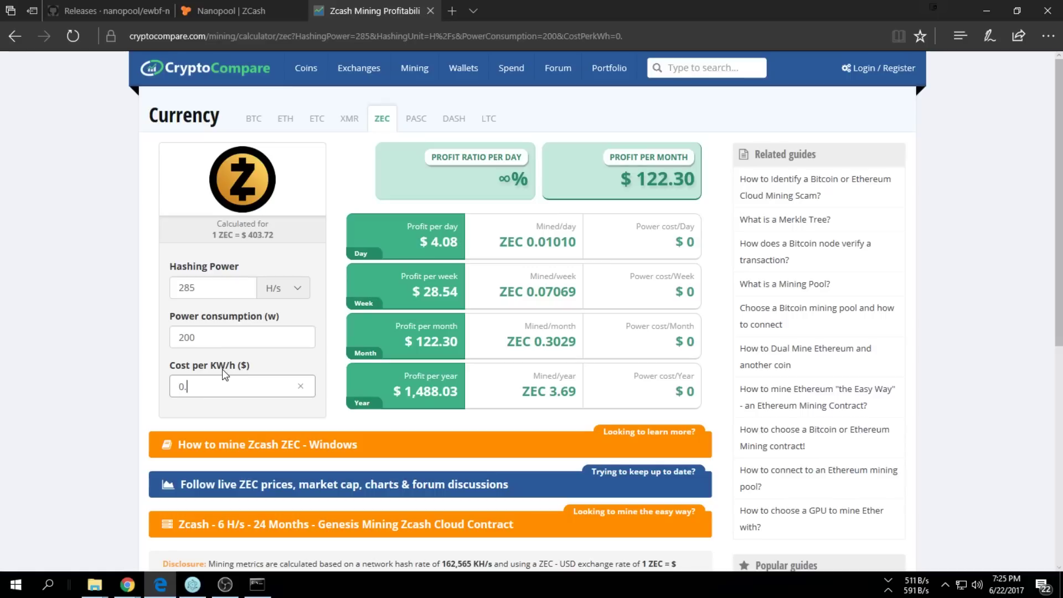
{"action": "left_click", "coordinate": [90, 265]}
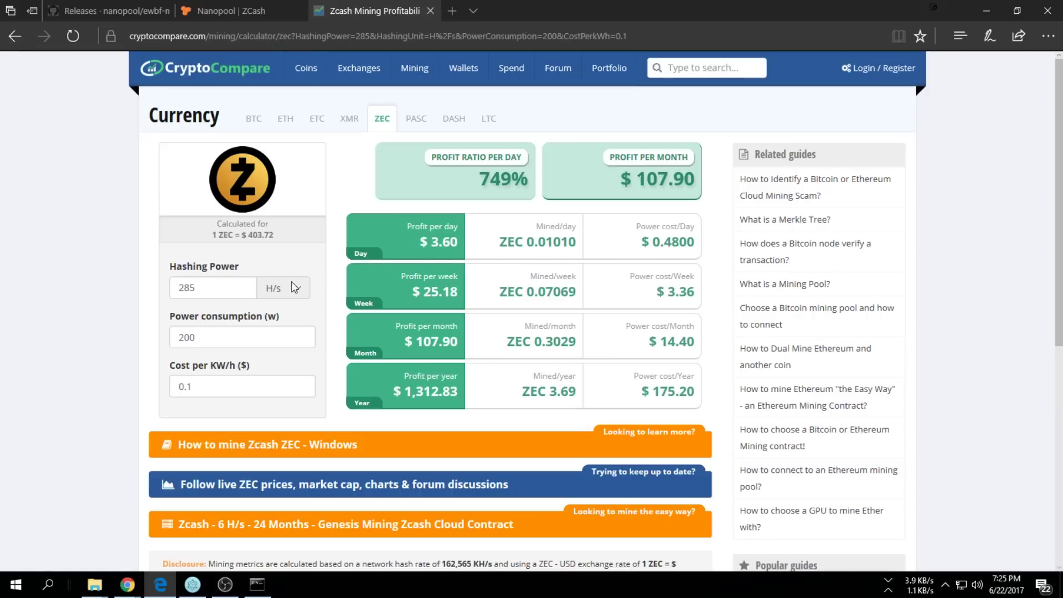
{"action": "left_click", "coordinate": [986, 11]}
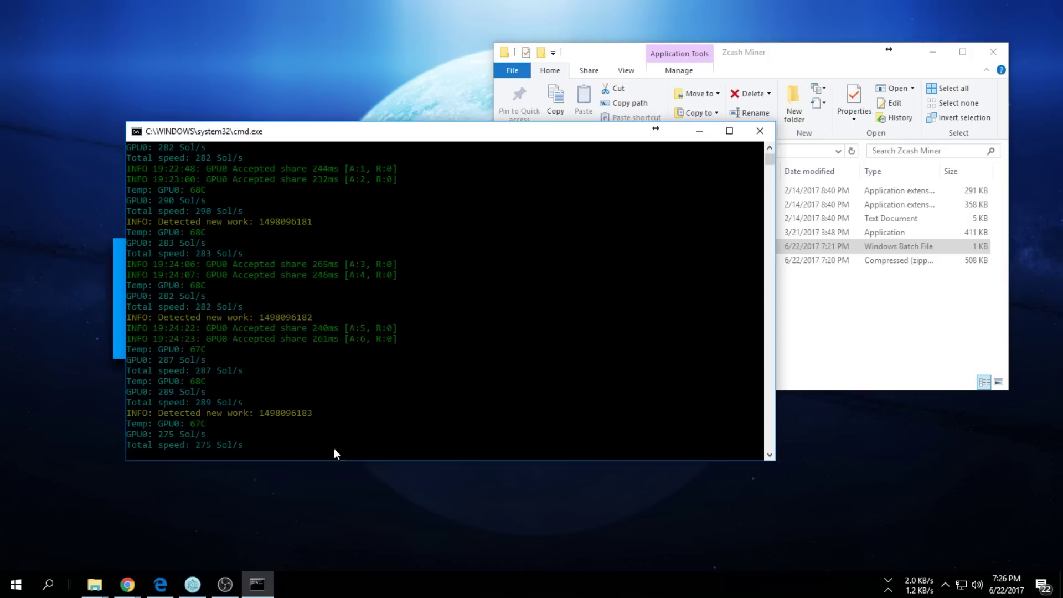
Check the miner holding about 275–290 Sol/s, then bring the calculator browser back
{"action": "left_click", "coordinate": [328, 473]}
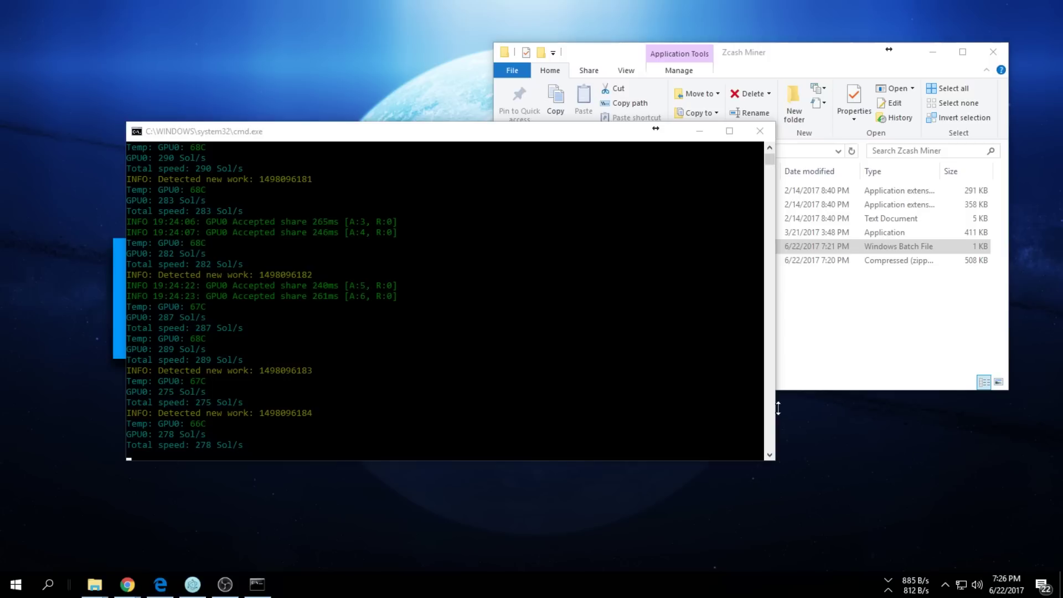
{"action": "left_click", "coordinate": [160, 584]}
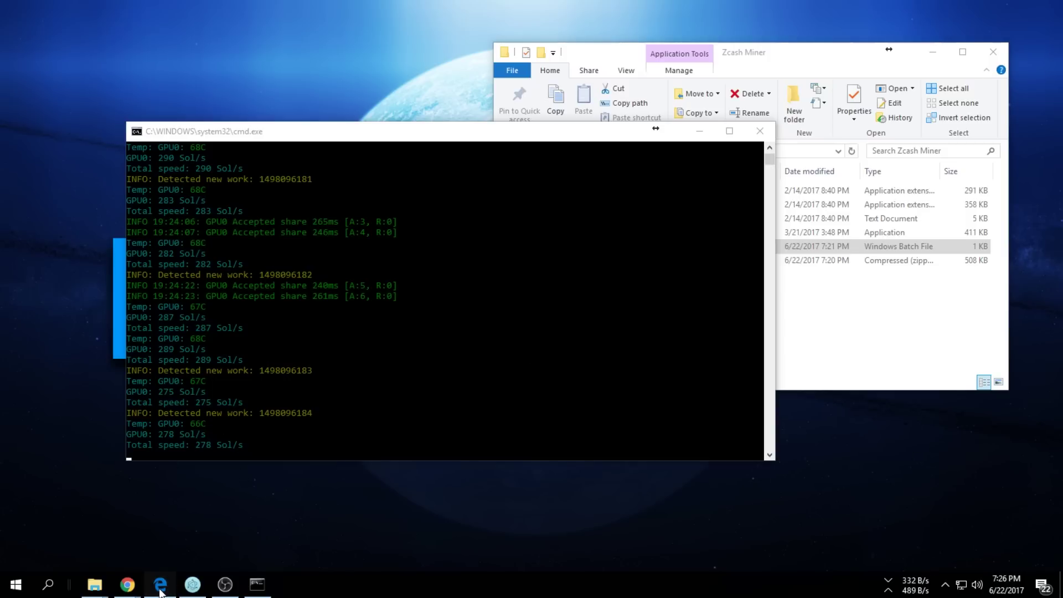
Look up the wallet's t-address on Nanopool's ZCash pool page to load its account
{"action": "left_click", "coordinate": [237, 12]}
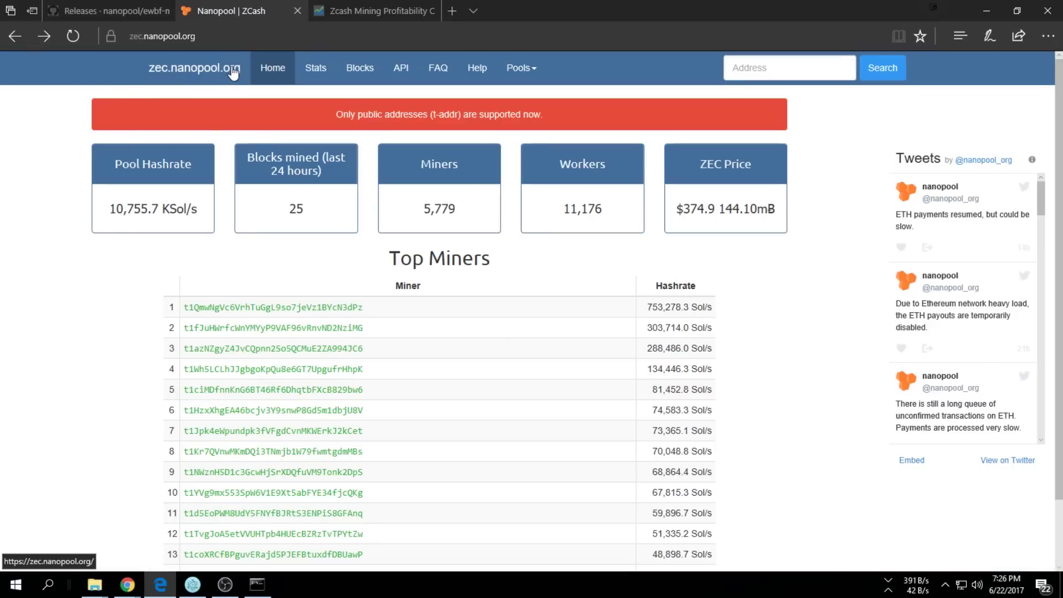
{"action": "left_click", "coordinate": [753, 68]}
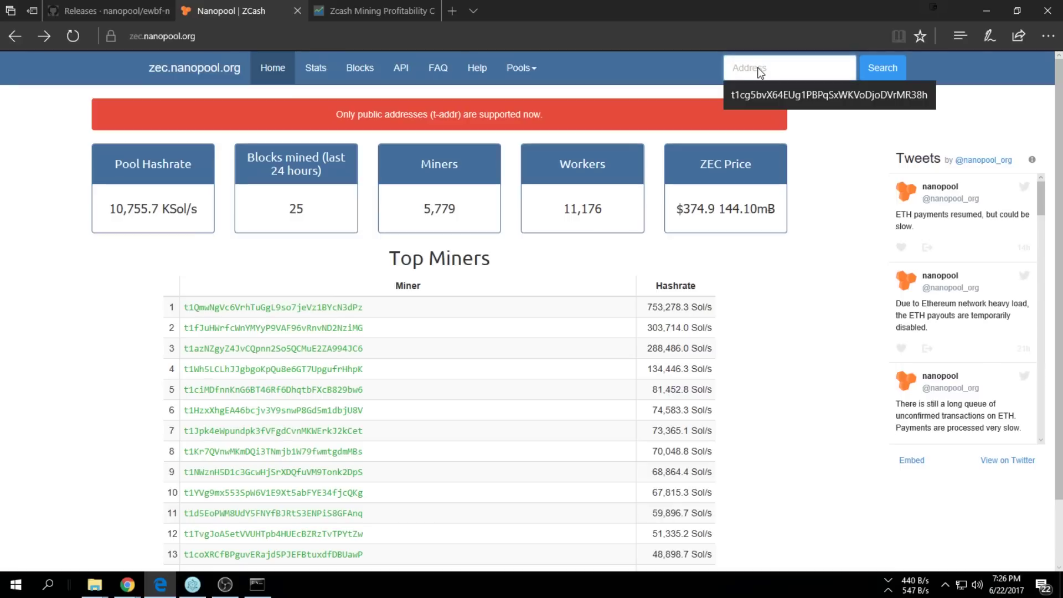
{"action": "left_click", "coordinate": [759, 96]}
{"action": "left_click", "coordinate": [881, 82]}
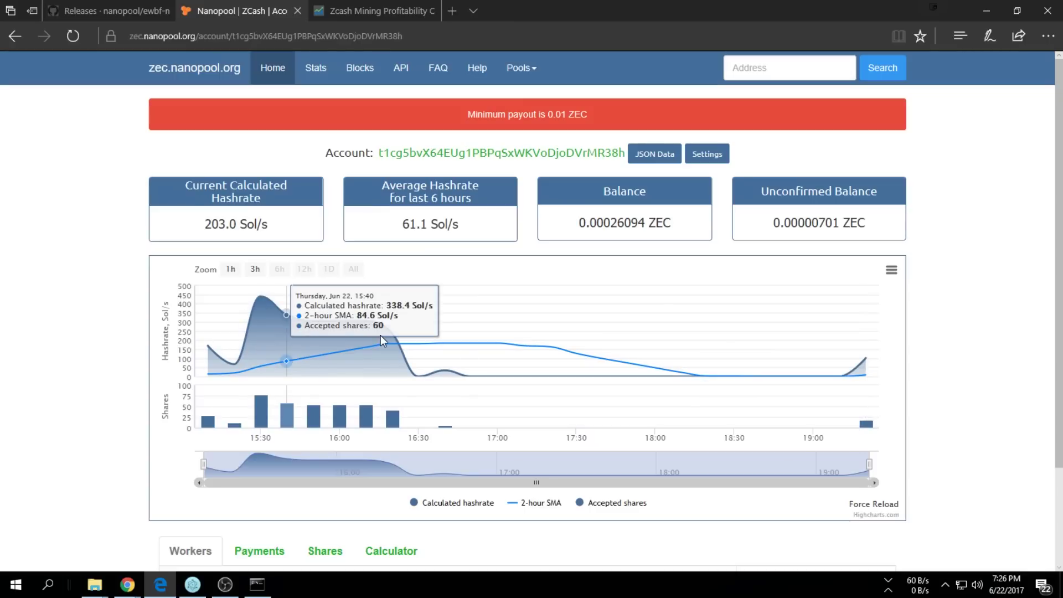
Review the account stats (203.0 Sol/s, 0.00026094 ZEC balance) and open User Settings
{"action": "scroll", "coordinate": [320, 353], "scroll_direction": "down", "scroll_amount": 2}
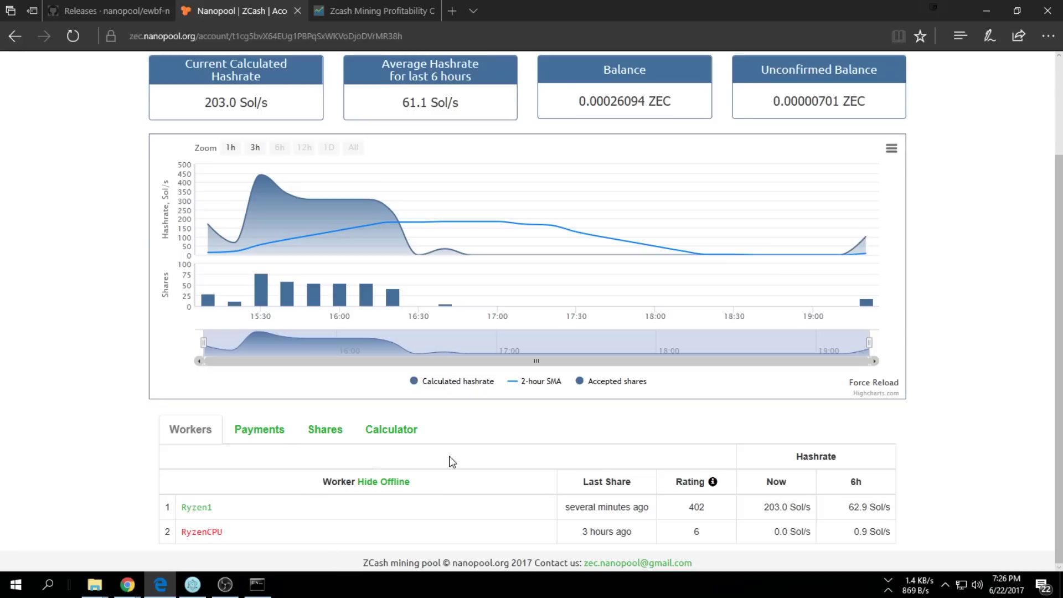
{"action": "mouse_move", "coordinate": [414, 96]}
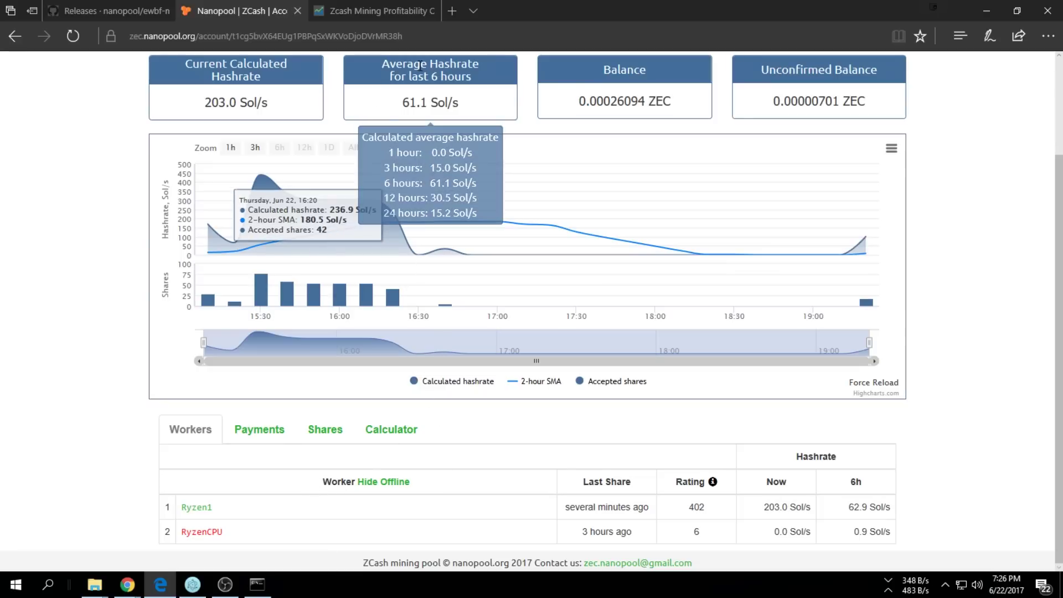
{"action": "scroll", "coordinate": [438, 77], "scroll_direction": "up", "scroll_amount": 2}
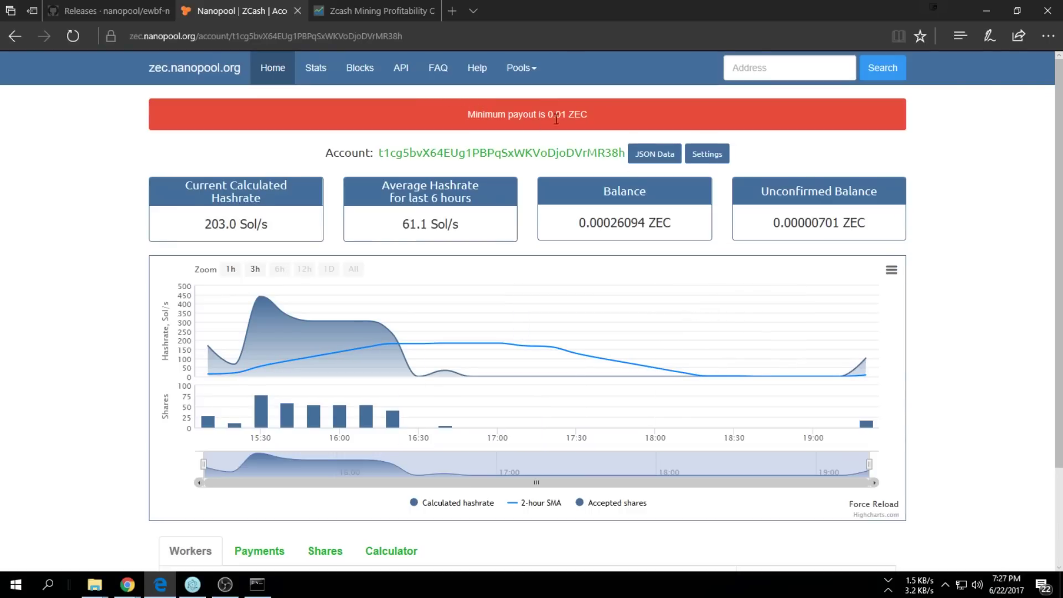
{"action": "left_click", "coordinate": [707, 155]}
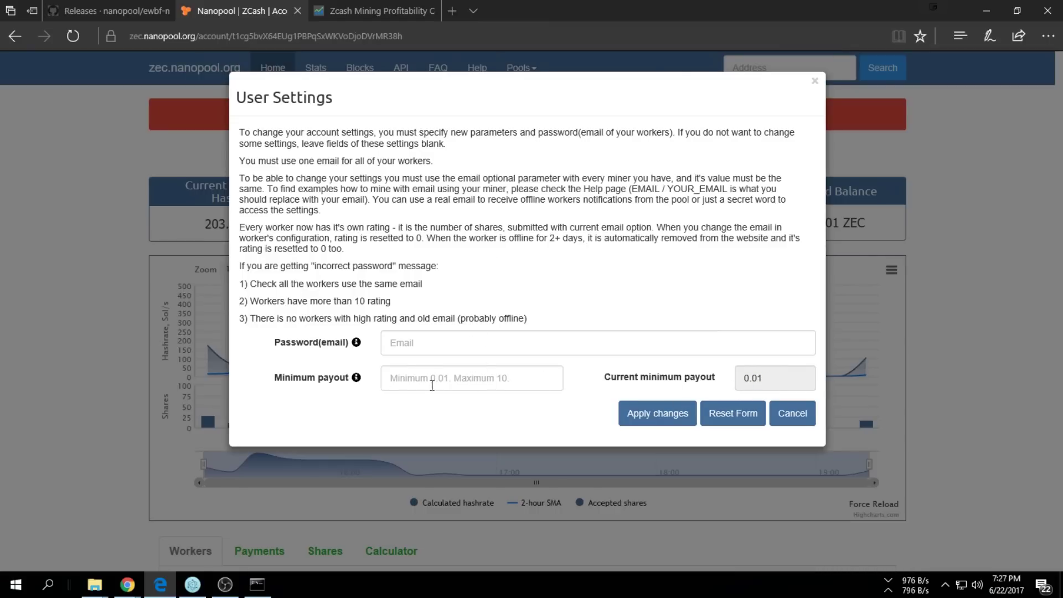
Cancel User Settings, leaving the minimum payout at 0.01, and bring up the Jaxx wallet
{"action": "left_click", "coordinate": [529, 383]}
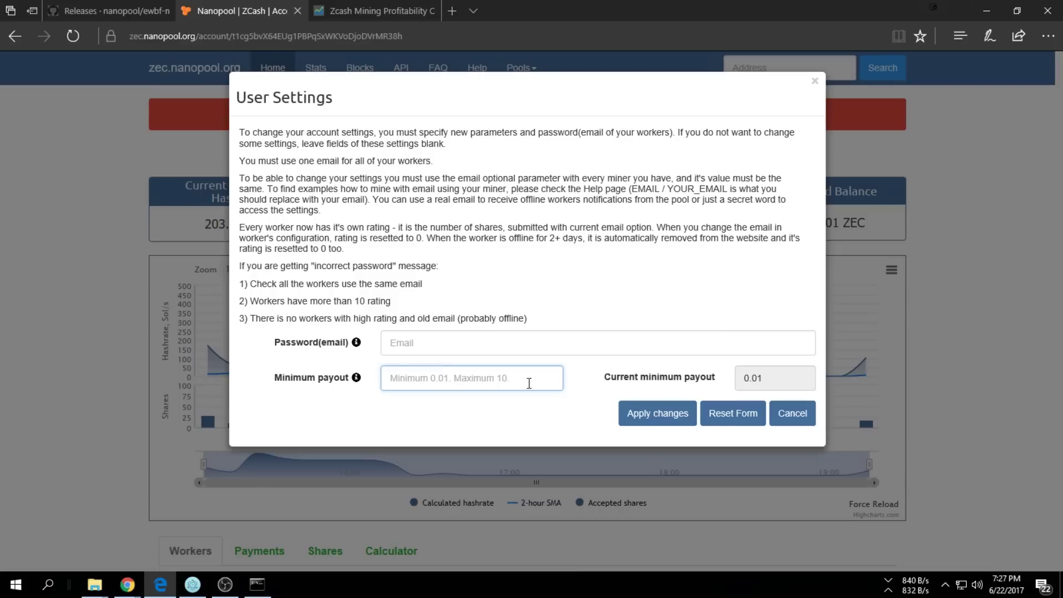
{"action": "left_click", "coordinate": [779, 410]}
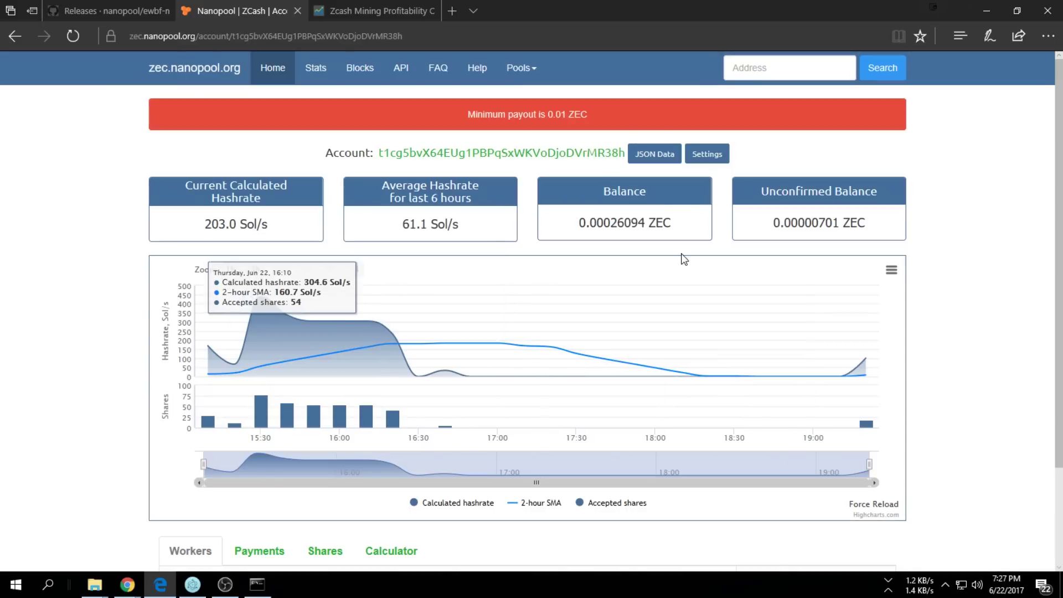
{"action": "left_click", "coordinate": [193, 588]}
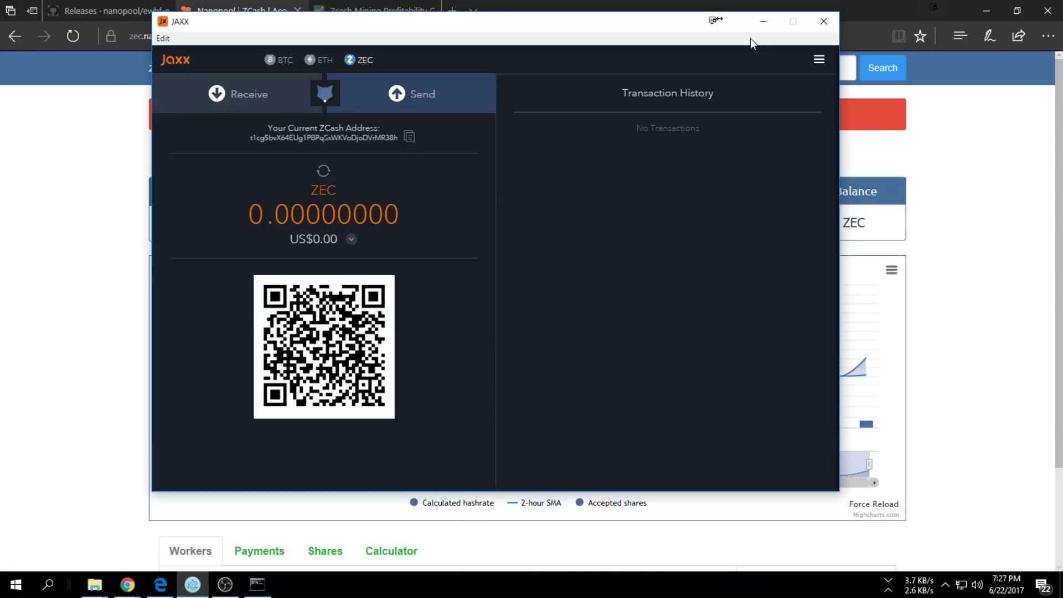
{"action": "left_click", "coordinate": [764, 26]}
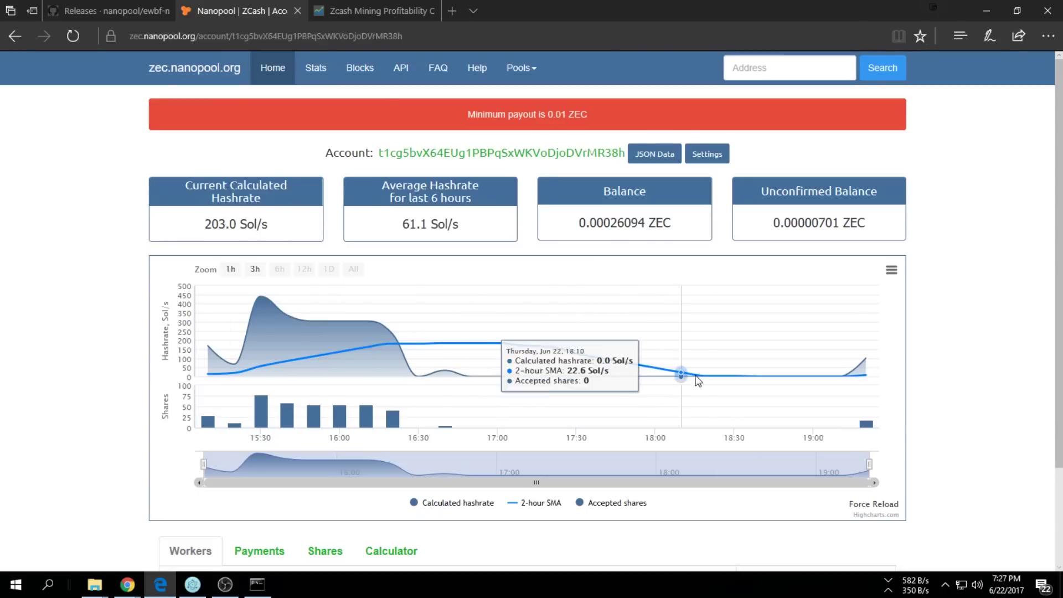
Review Nanopool's balance, Workers table and average hashrates (61.1, 30.5, 15.2 Sol/s)
{"action": "mouse_move", "coordinate": [775, 188]}
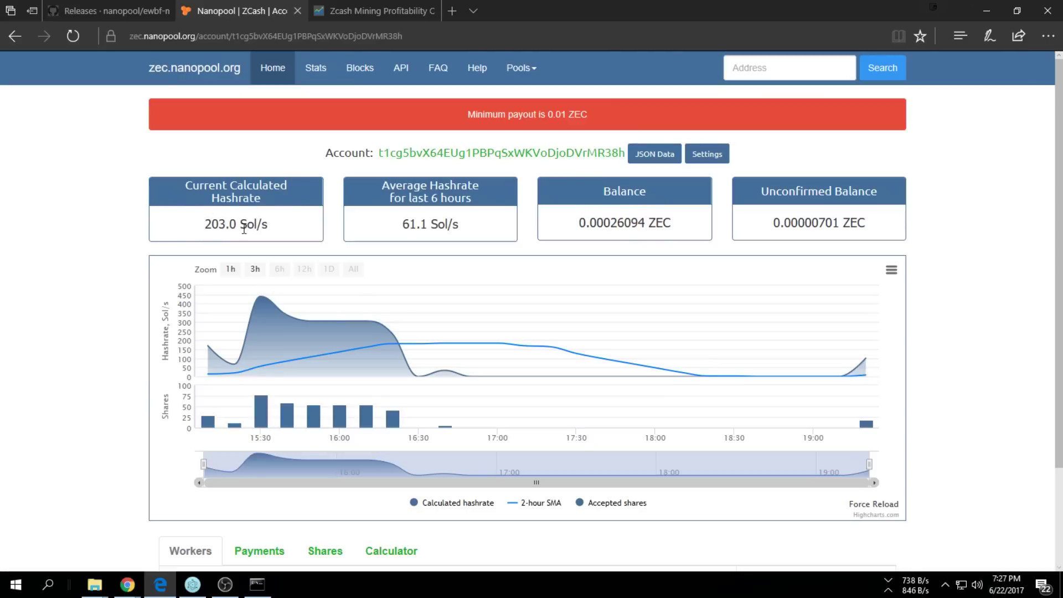
{"action": "scroll", "coordinate": [313, 329], "scroll_direction": "down", "scroll_amount": 2}
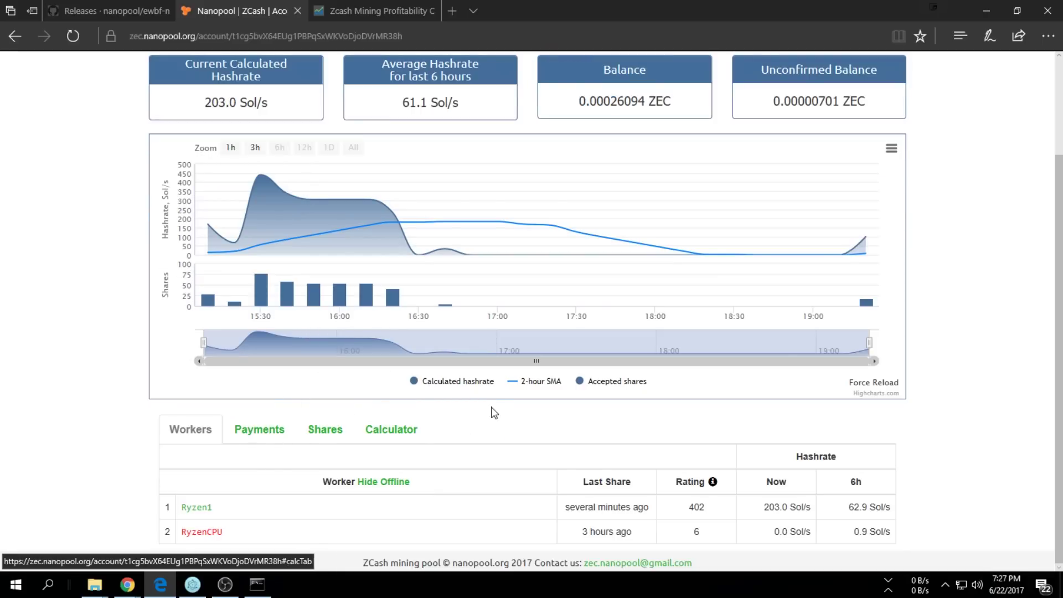
{"action": "scroll", "coordinate": [504, 415], "scroll_direction": "up", "scroll_amount": 1}
{"action": "scroll", "coordinate": [512, 420], "scroll_direction": "up", "scroll_amount": 2}
{"action": "mouse_move", "coordinate": [405, 227]}
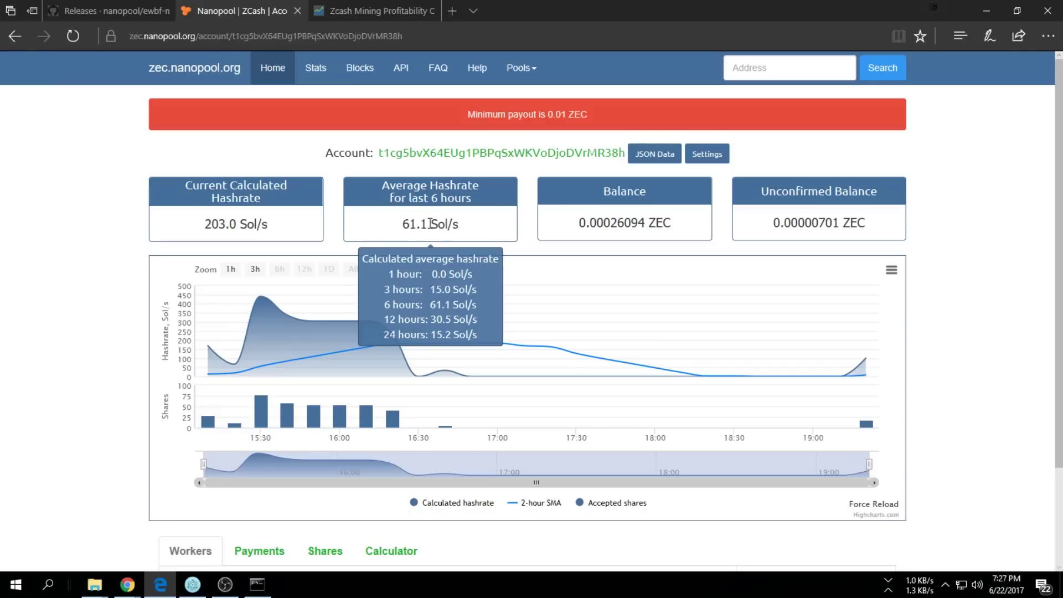
{"action": "triple_click", "coordinate": [397, 188]}
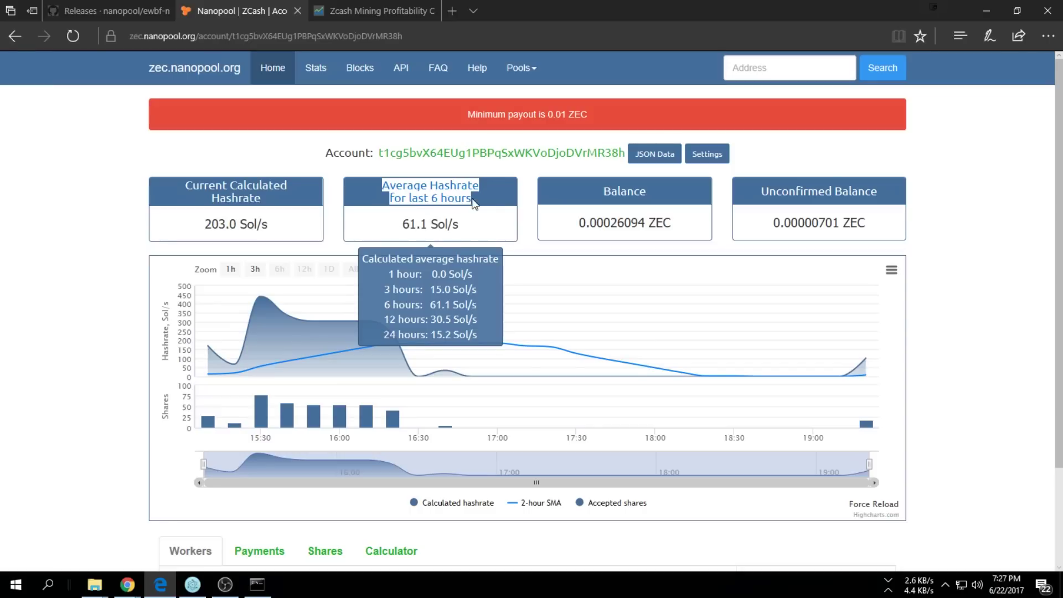
{"action": "left_click", "coordinate": [498, 200]}
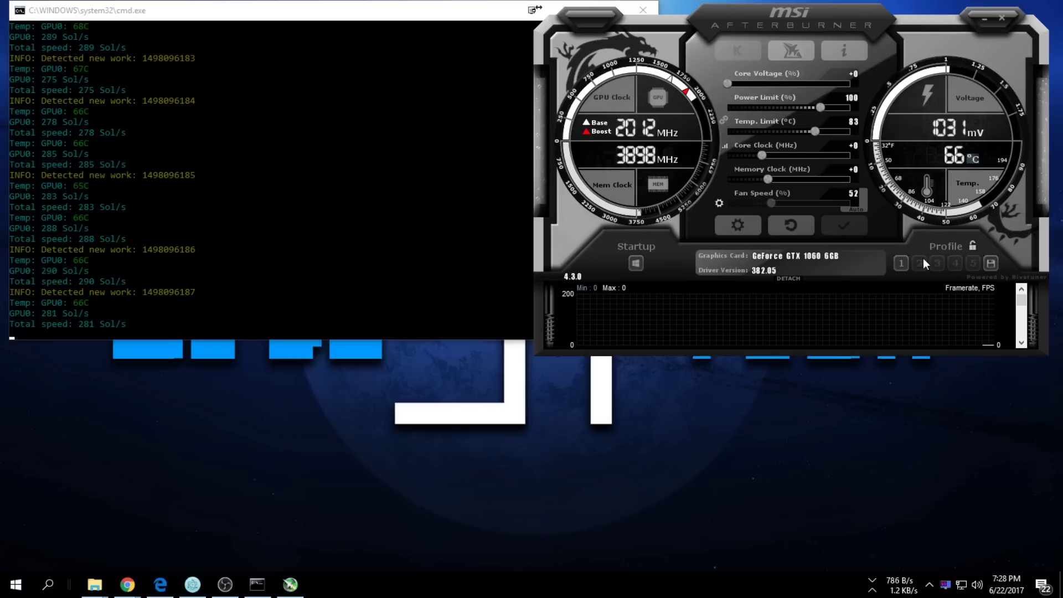
Test the +100 core, +400 memory overclock at about 300 Sol/s, then reset to default clocks
{"action": "left_click", "coordinate": [902, 261]}
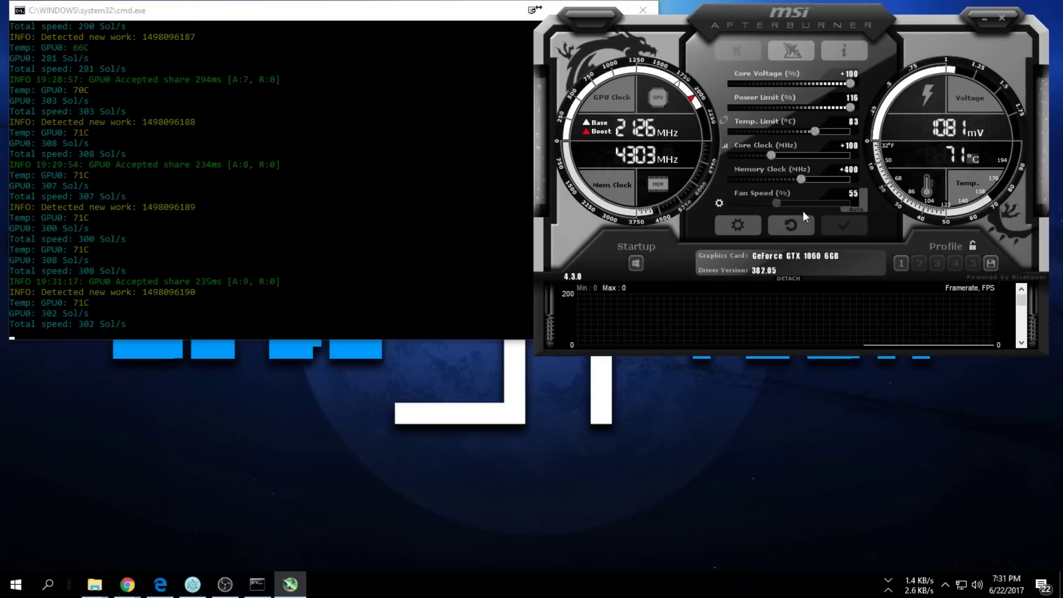
{"action": "left_click", "coordinate": [792, 227]}
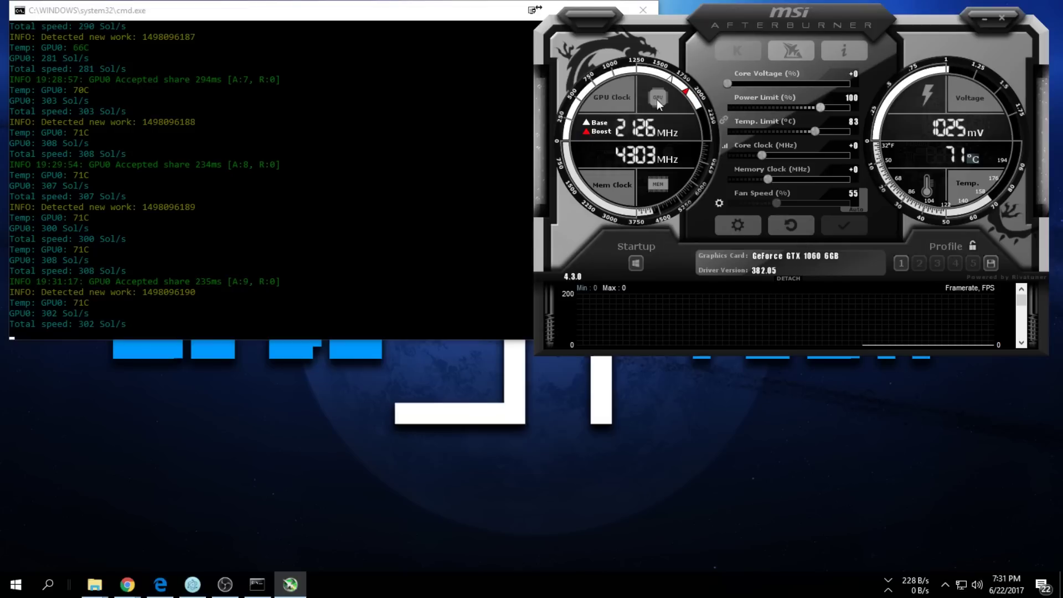
{"action": "left_click", "coordinate": [280, 17]}
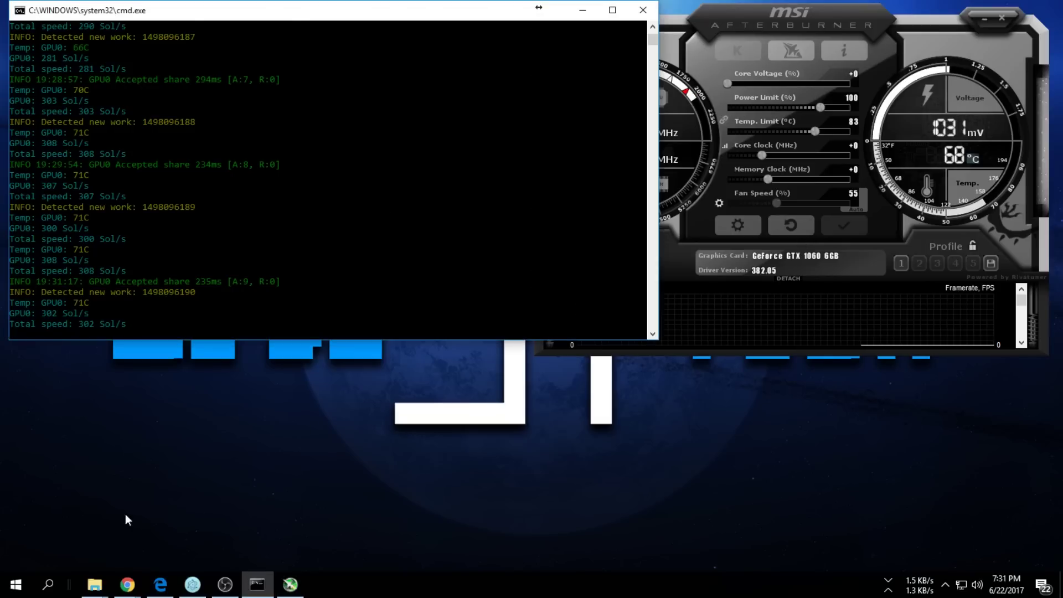
{"action": "left_click", "coordinate": [160, 585]}
Set the CryptoCompare Zcash calculator's hashing power to 308 H/s, projecting $3.93 daily profit
{"action": "left_click", "coordinate": [382, 10]}
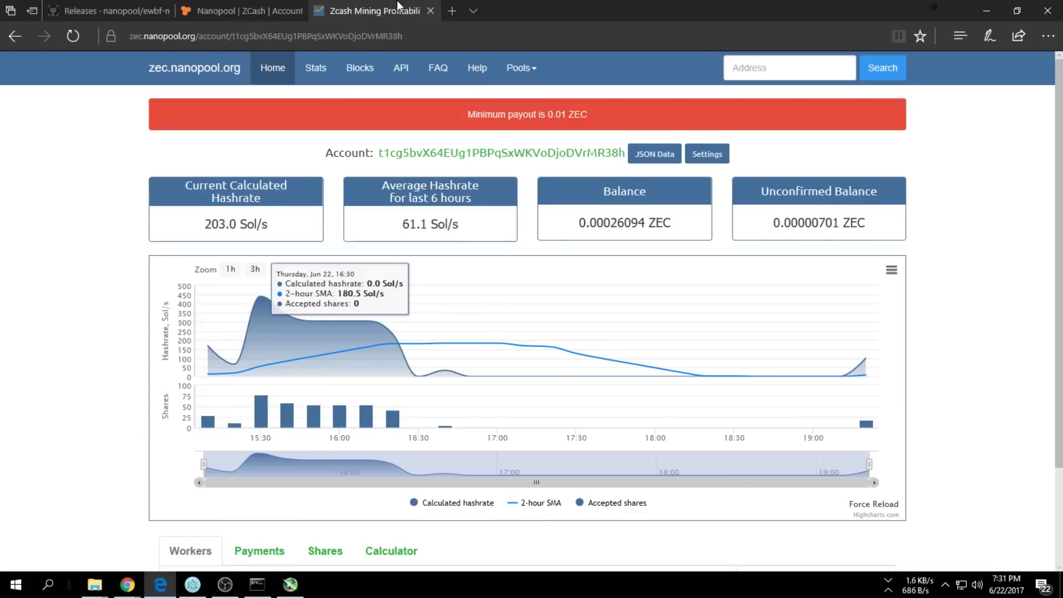
{"action": "key", "text": "ctrl+a"}
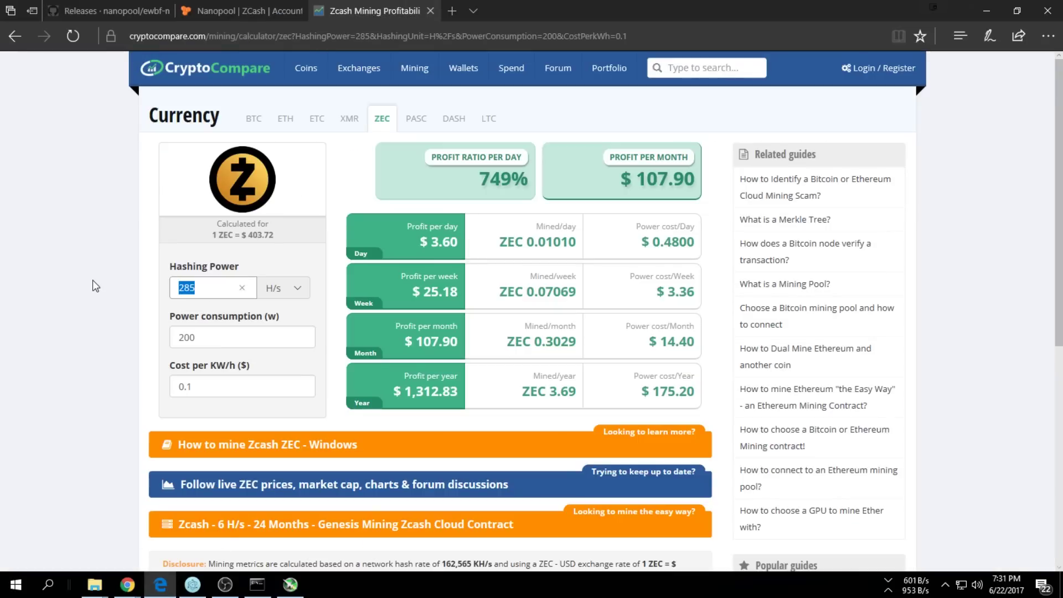
{"action": "type", "text": "308"}
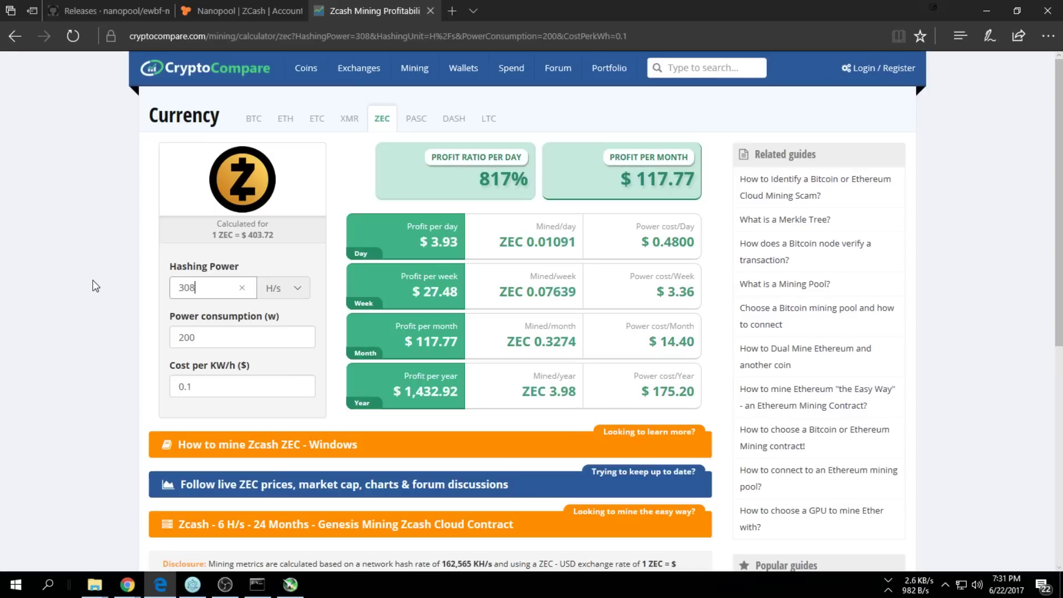
{"action": "left_click", "coordinate": [456, 247]}
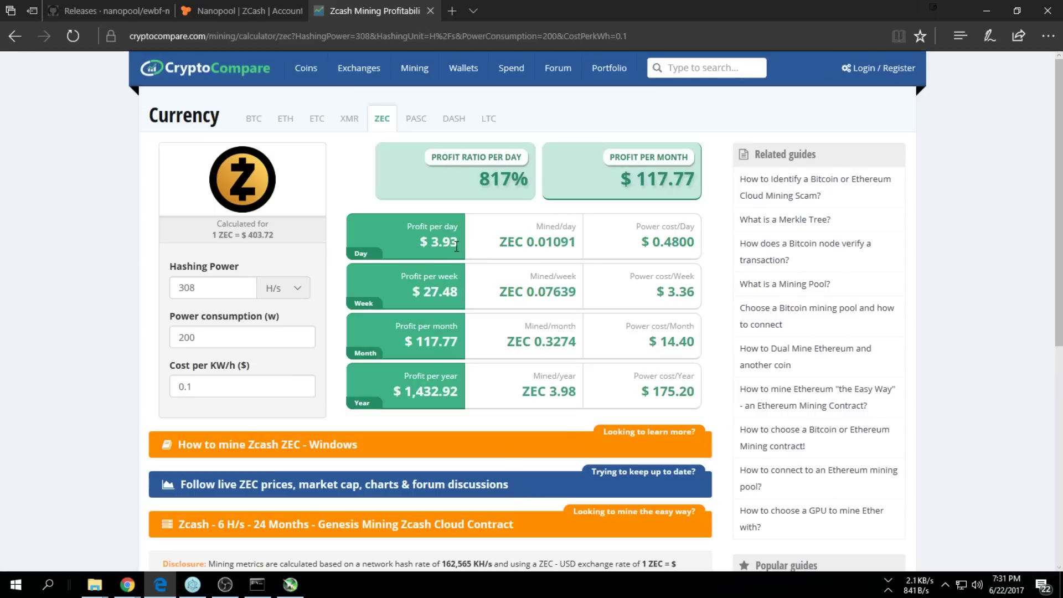